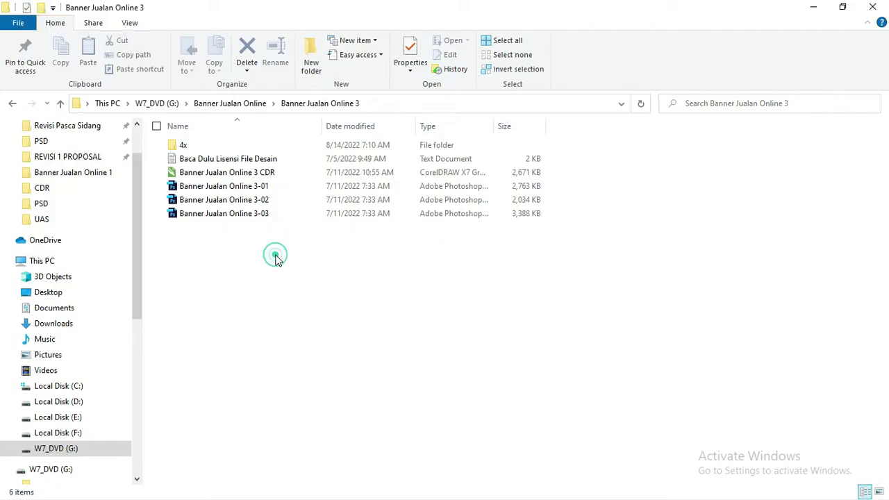
Open the three Photoshop banner files, 3-01 through 3-03, together.
click(252, 188)
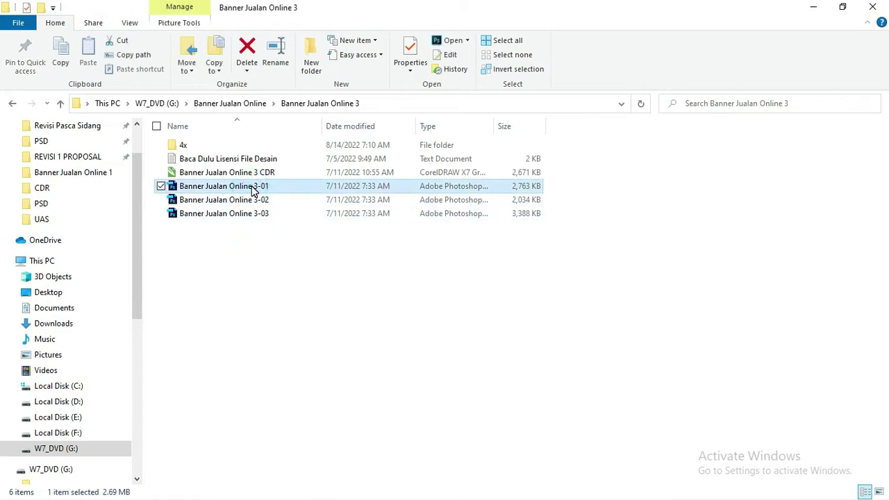
shift+click(252, 216)
right_click(252, 217)
click(280, 199)
Check the CorelDRAW banner design, then open the Baca Dulu Lisensi File Desain notes.
key(alt+Tab)
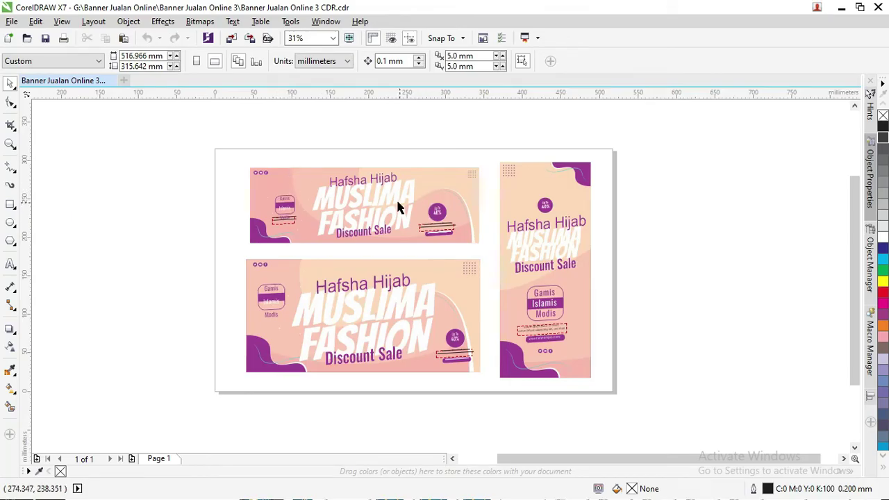
key(alt+Tab)
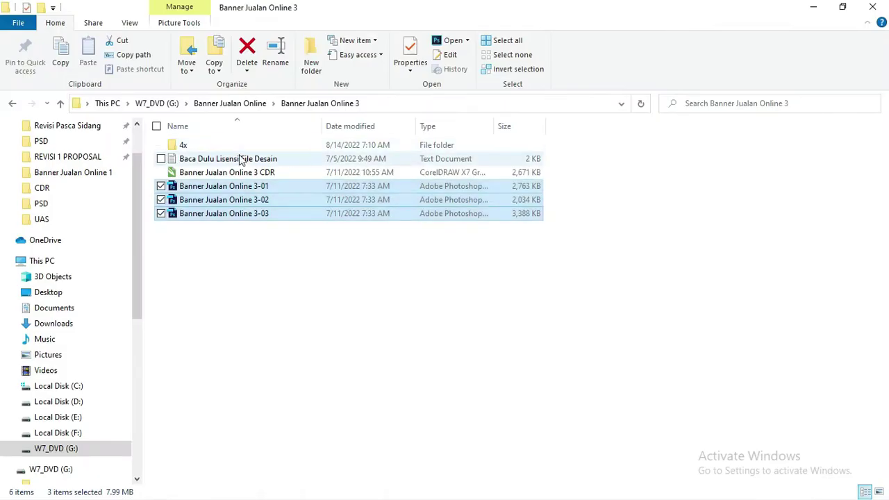
double_click(241, 159)
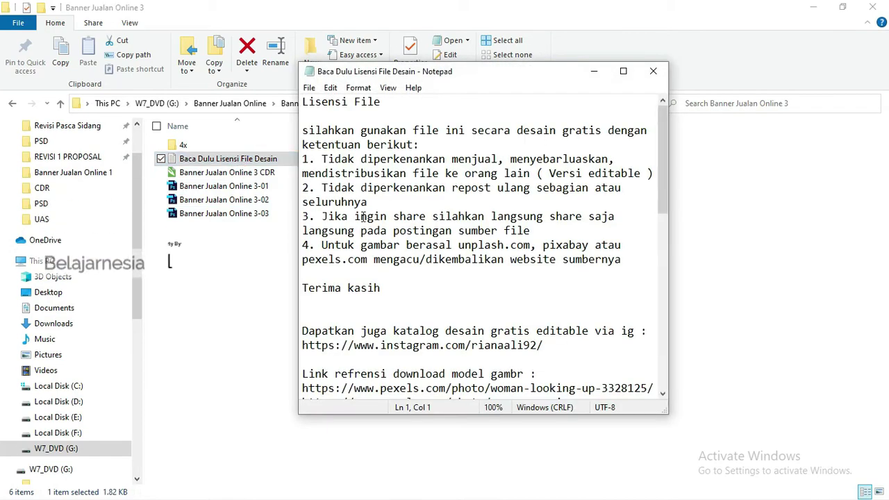
scroll(362, 218, down, 2)
scroll(382, 226, down, 1)
scroll(383, 226, down, 2)
scroll(382, 230, down, 3)
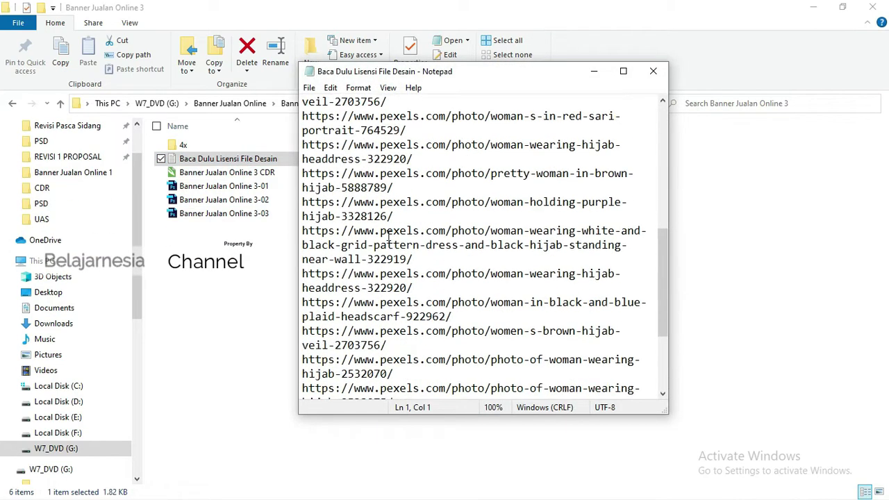
scroll(389, 238, down, 2)
scroll(392, 250, down, 2)
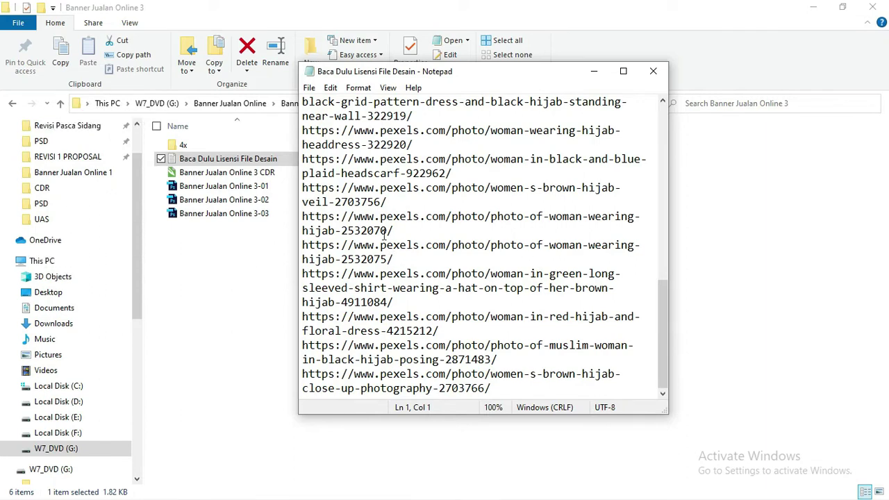
scroll(353, 213, up, 2)
scroll(353, 213, up, 2)
scroll(353, 213, up, 2)
scroll(353, 213, up, 2)
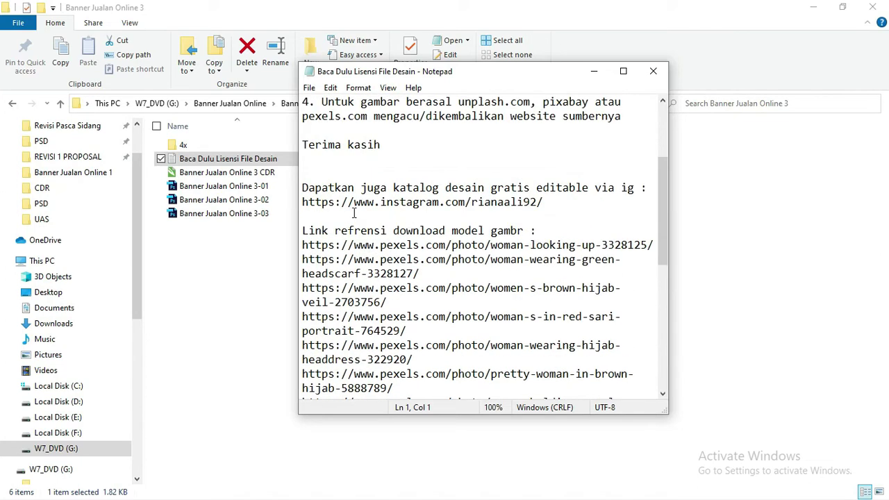
scroll(353, 213, up, 2)
scroll(354, 213, up, 2)
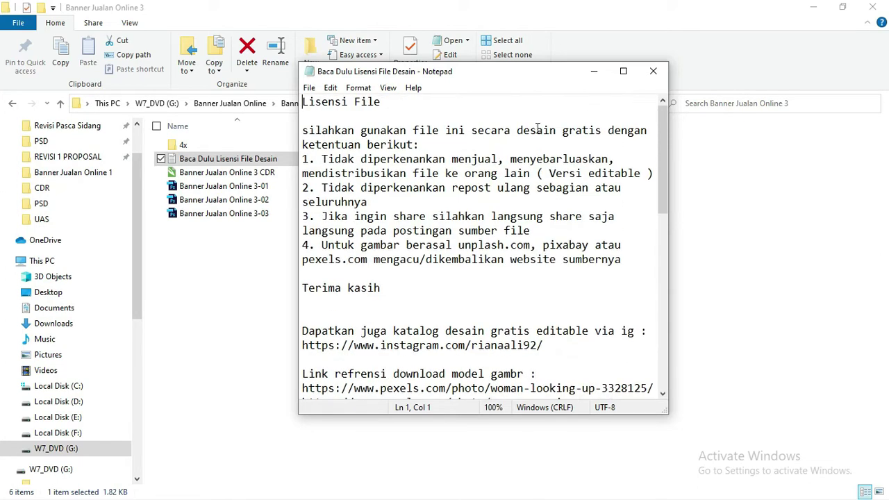
click(593, 71)
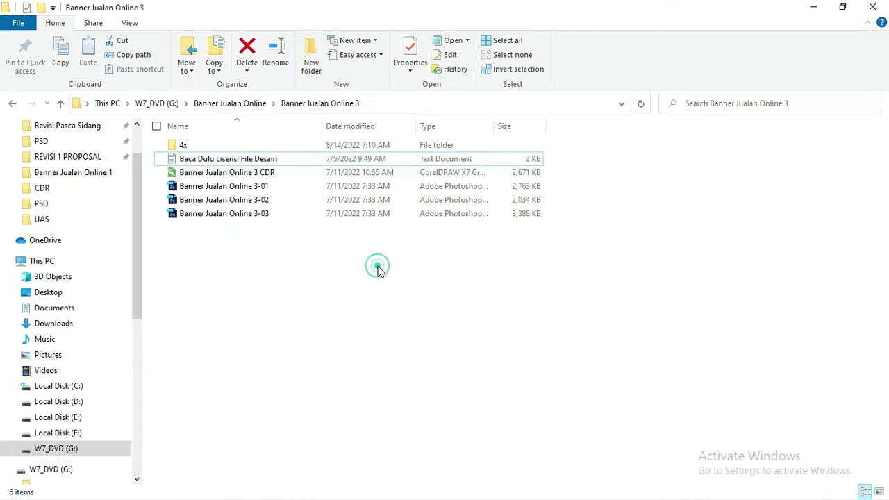
Group the vertical banner's 13 objects and the lower wide banner's 12 objects.
key(alt+Tab)
key(alt+Tab)
click(375, 140)
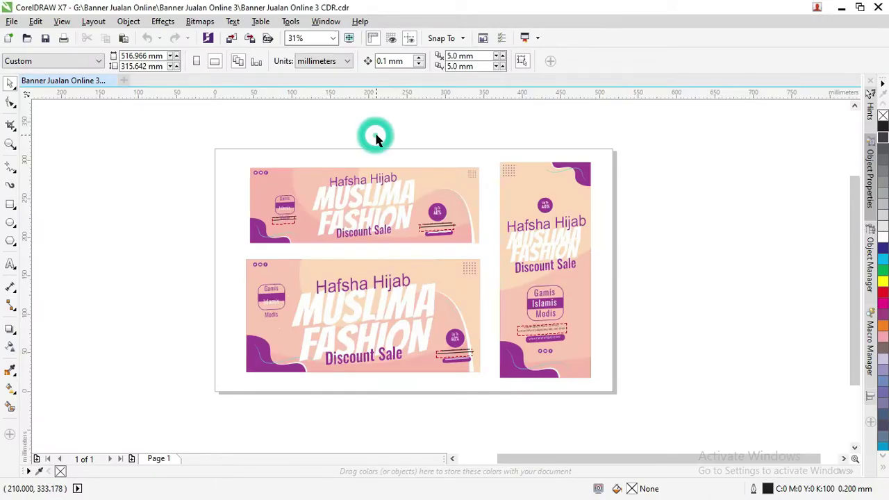
click(375, 179)
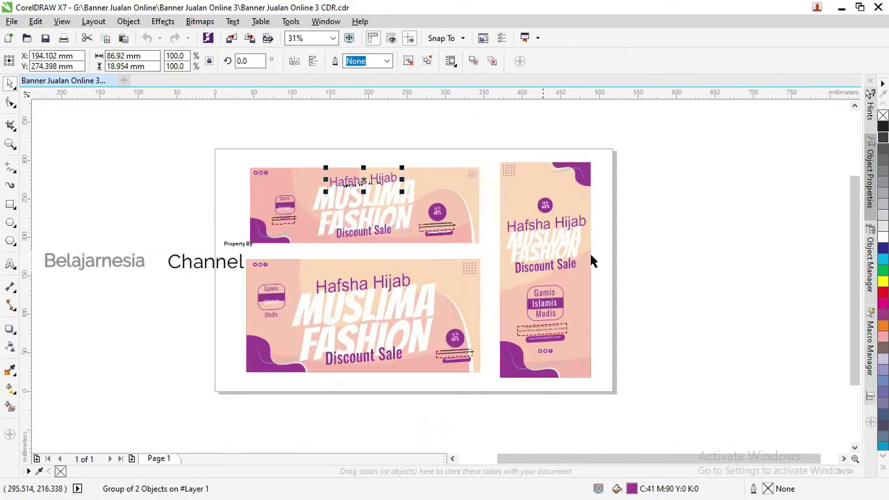
click(622, 257)
drag(637, 395, 492, 155)
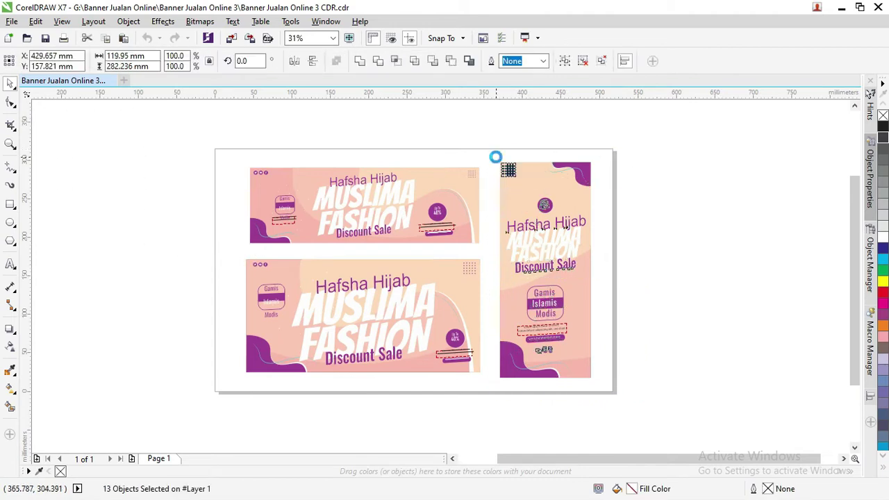
key(ctrl+g)
drag(226, 253, 486, 377)
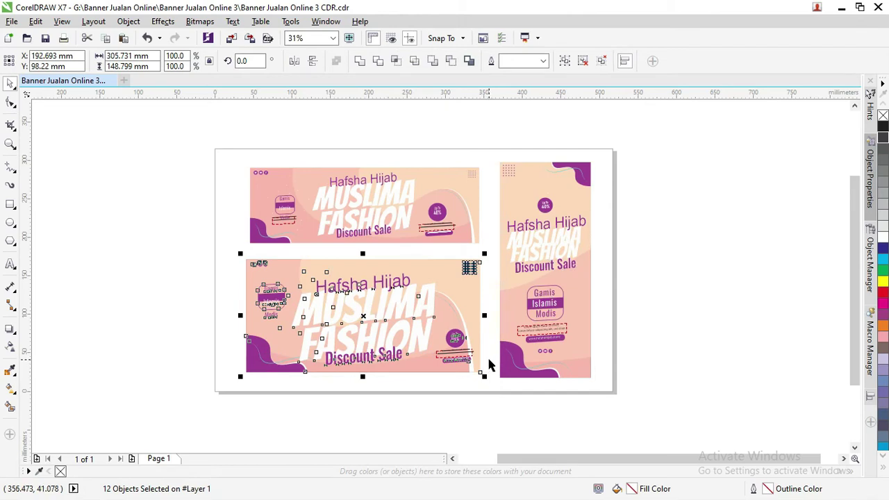
key(ctrl+g)
Move the lower and vertical banner groups off the page and zoom in on the top banner.
scroll(352, 200, up, 1)
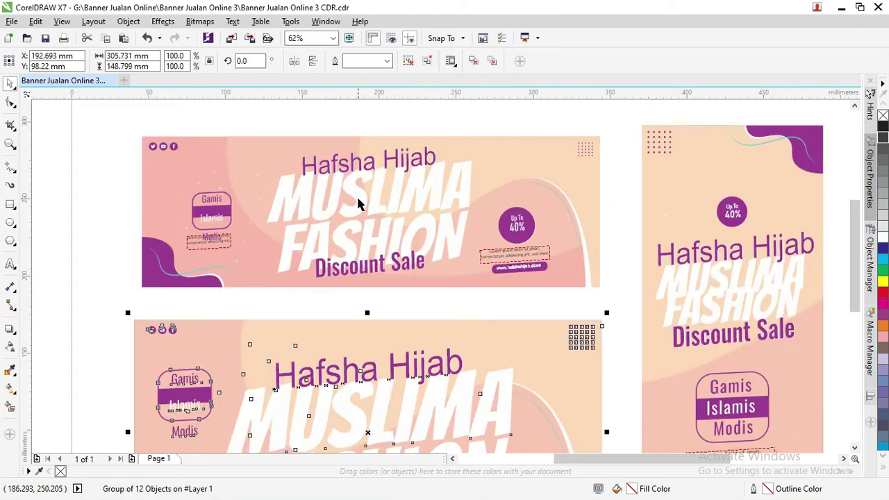
scroll(359, 203, down, 1)
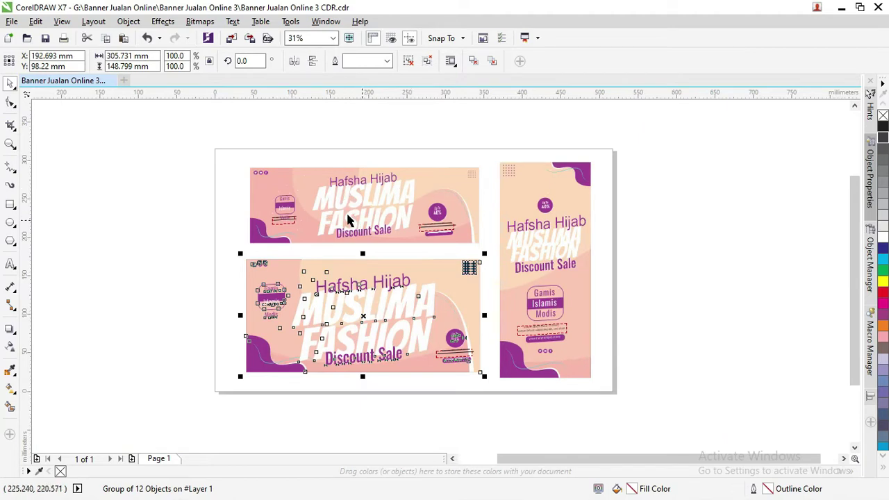
click(392, 209)
click(389, 300)
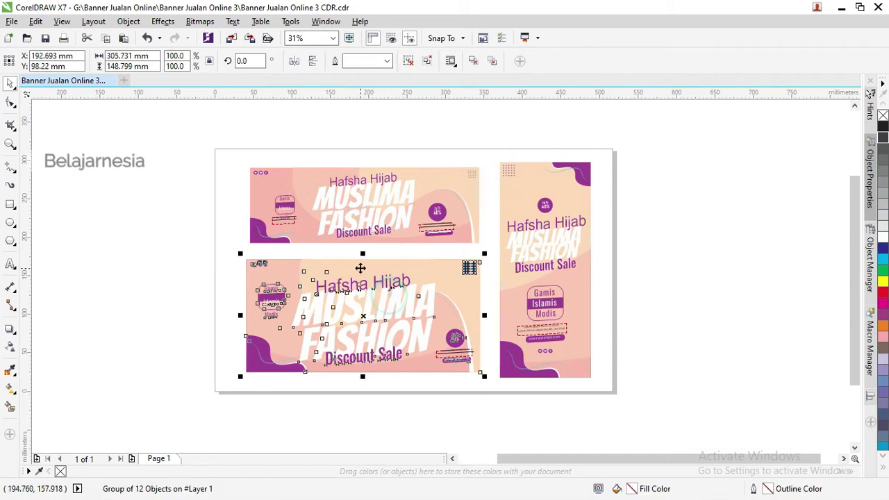
scroll(410, 276, down, 1)
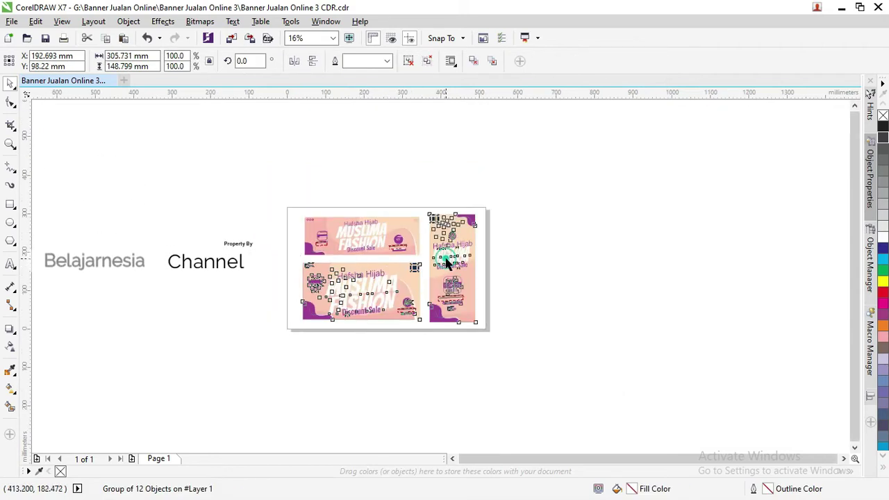
drag(410, 275, 707, 240)
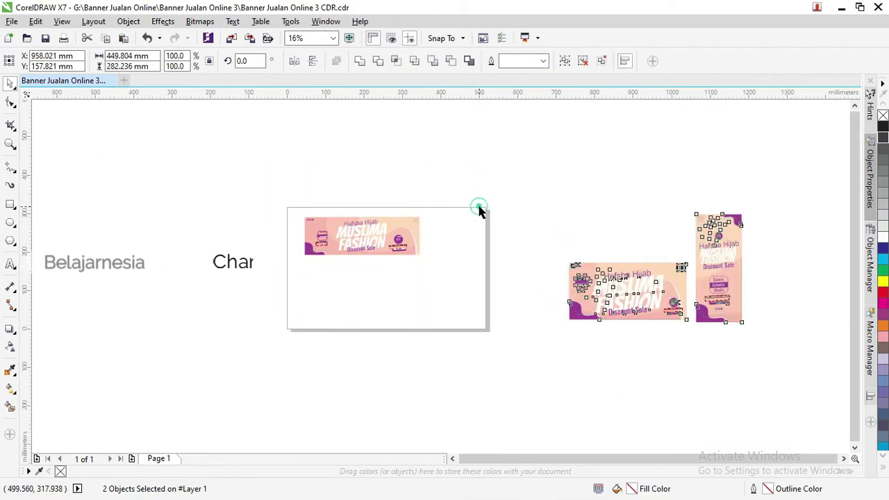
key(z)
drag(270, 193, 500, 292)
Place a copy of the MUSLIMA FASHION title above the page and fill it black.
drag(131, 147, 569, 332)
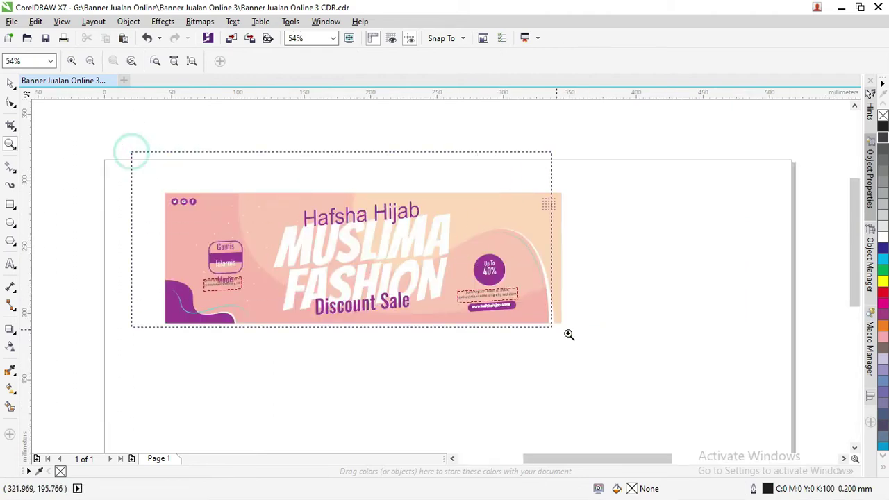
click(10, 83)
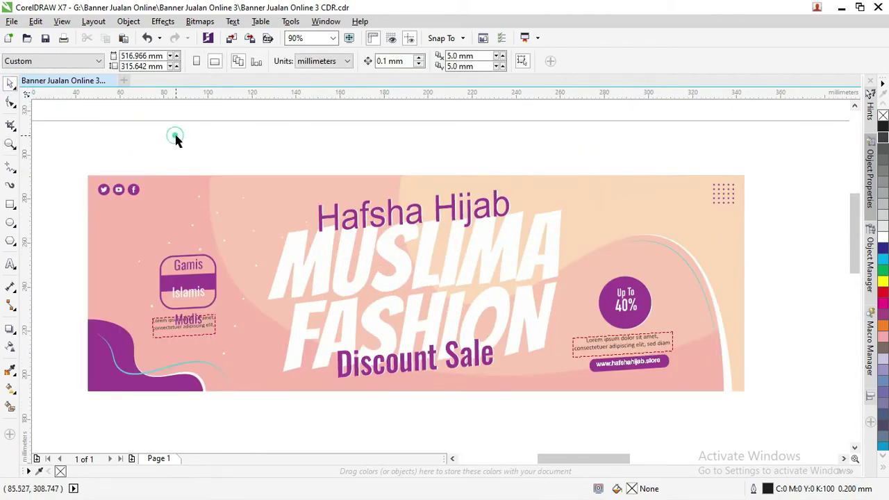
click(317, 249)
right_click(317, 249)
click(310, 174)
scroll(311, 186, down, 2)
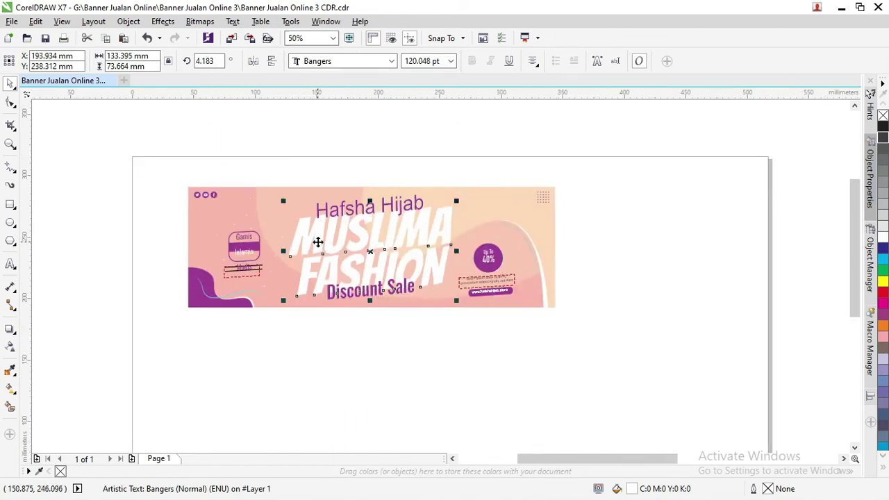
click(317, 242)
click(318, 241)
scroll(318, 241, down, 1)
drag(318, 242, 318, 163)
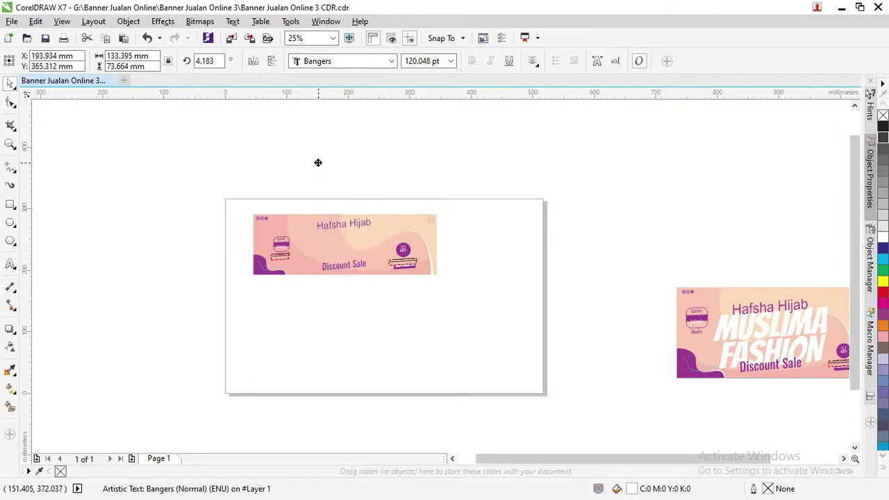
click(882, 126)
Convert the white MUSLIMA FASHION title on the banner to curves.
click(345, 253)
scroll(342, 248, up, 1)
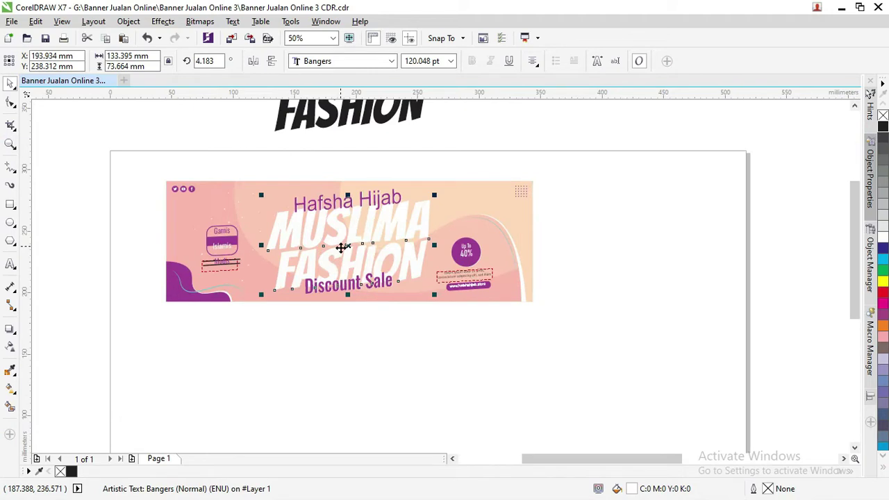
scroll(340, 248, up, 1)
right_click(335, 228)
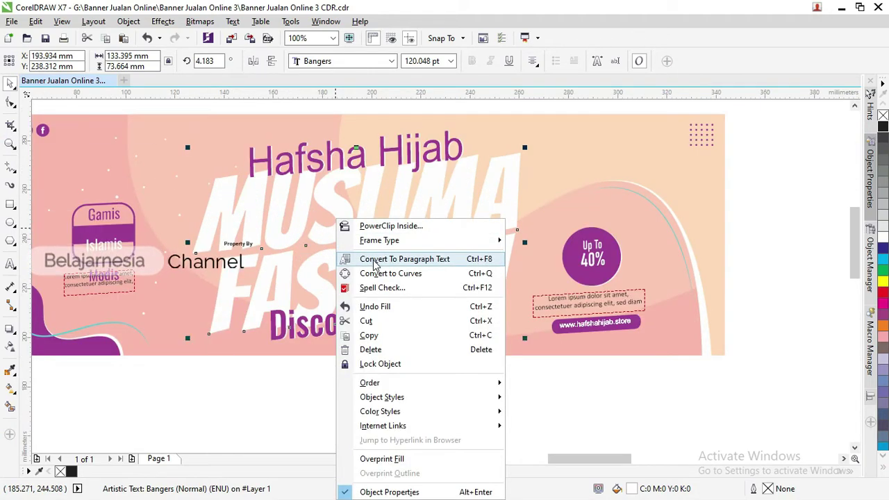
click(381, 276)
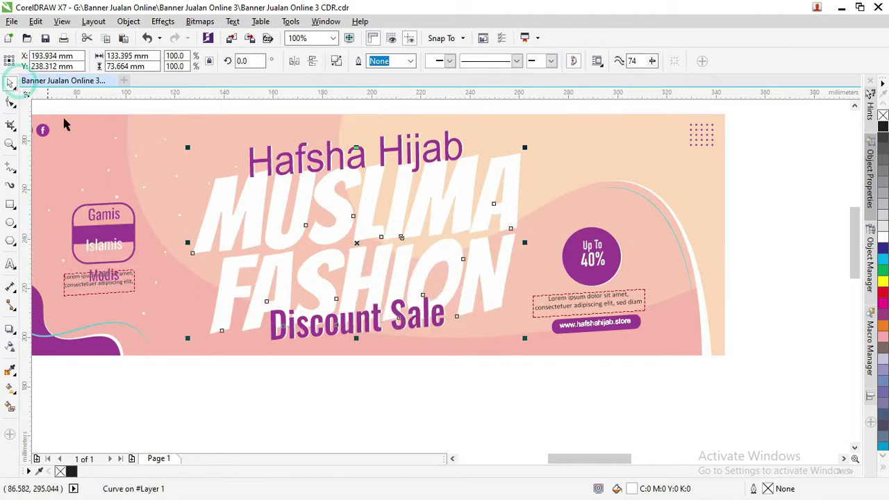
Check the black copy's font without changing it, then reselect the converted title curve.
scroll(375, 153, down, 3)
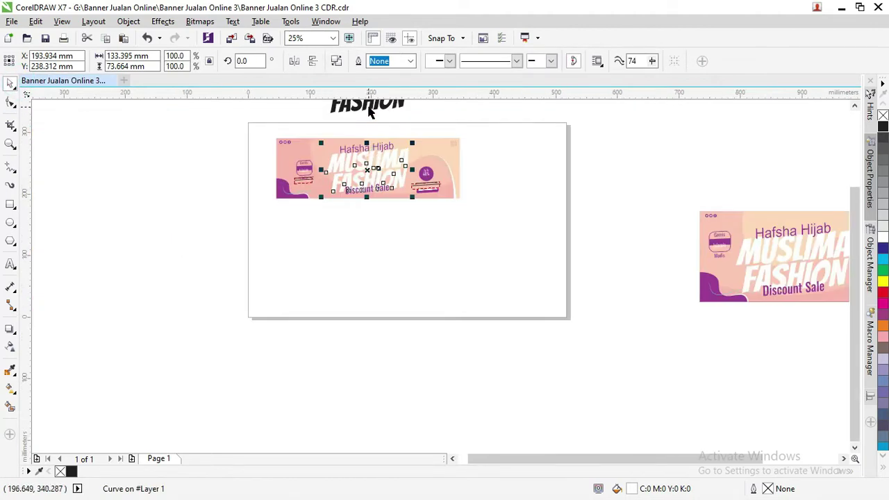
click(370, 113)
click(338, 60)
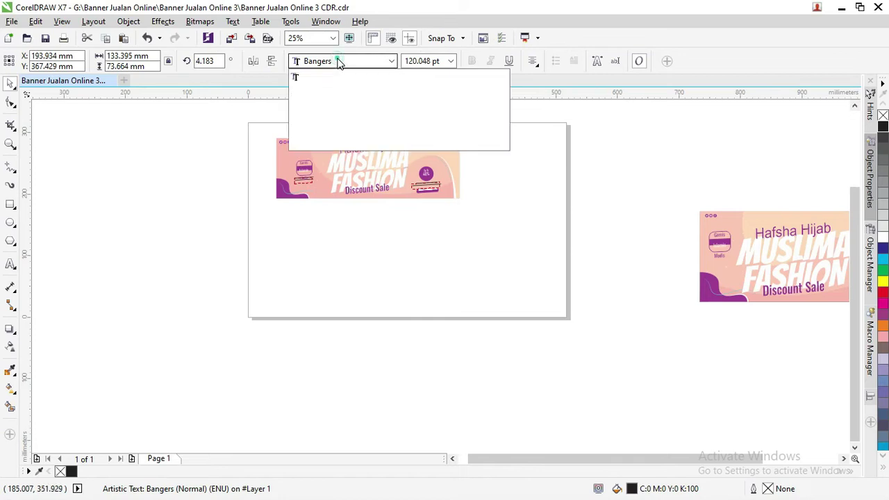
click(237, 112)
click(373, 161)
scroll(374, 159, up, 1)
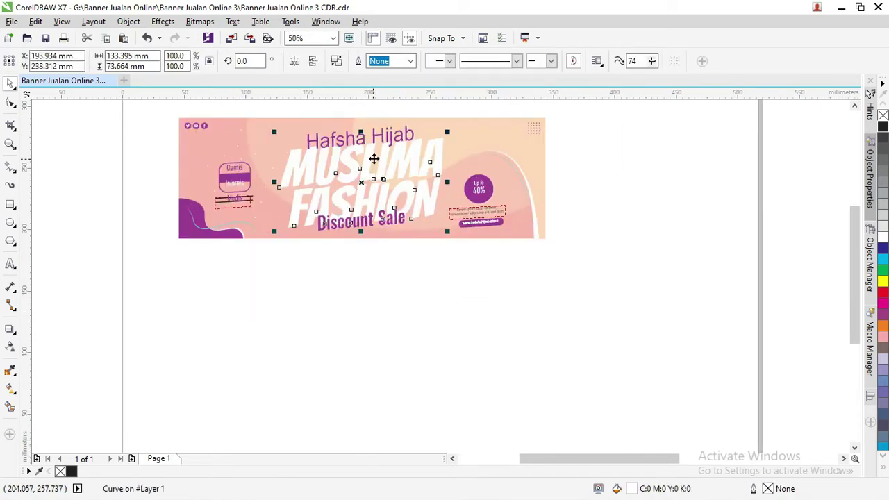
Preview the pink-hijab model photo from Banner Jualan Online's Model folder in Photos, then close it.
key(alt+Tab)
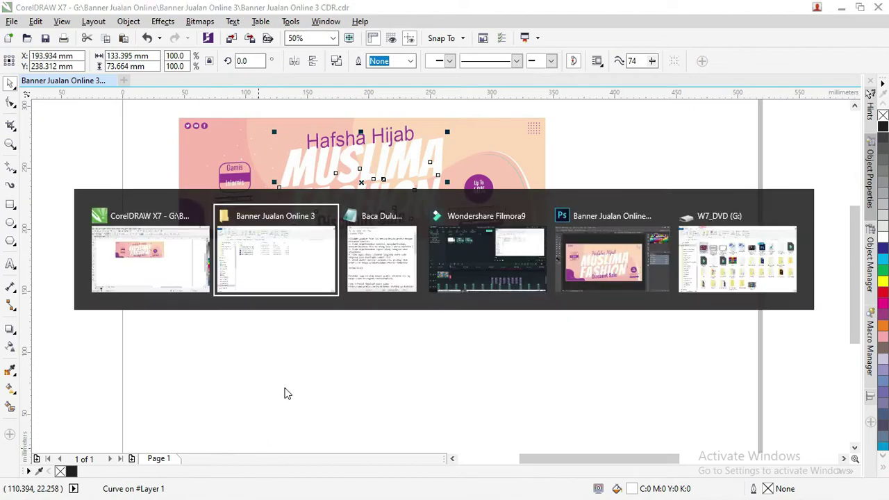
click(251, 106)
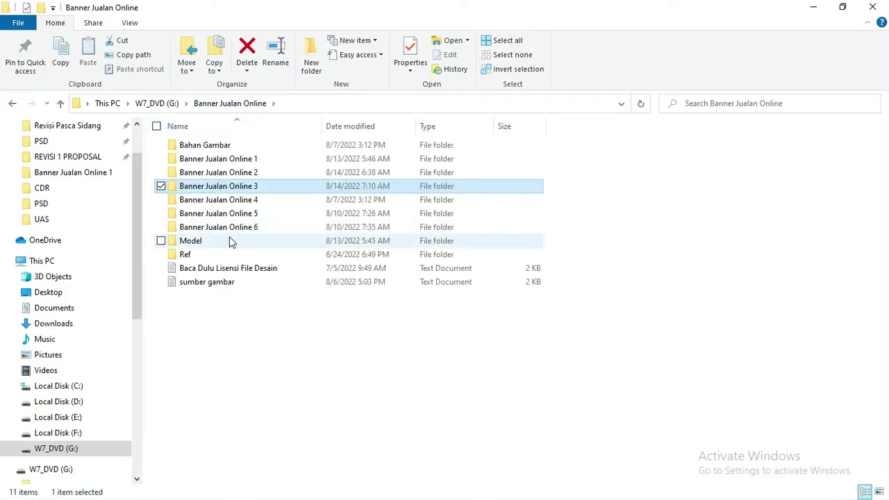
double_click(230, 240)
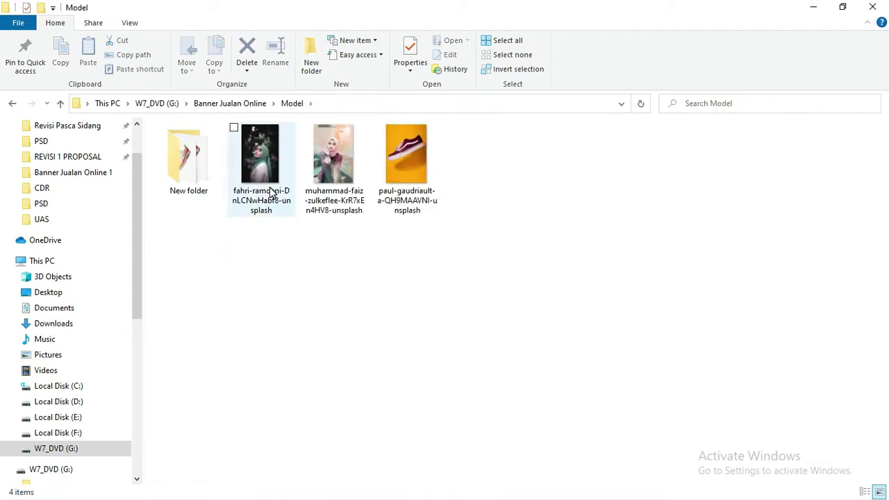
click(332, 168)
double_click(332, 163)
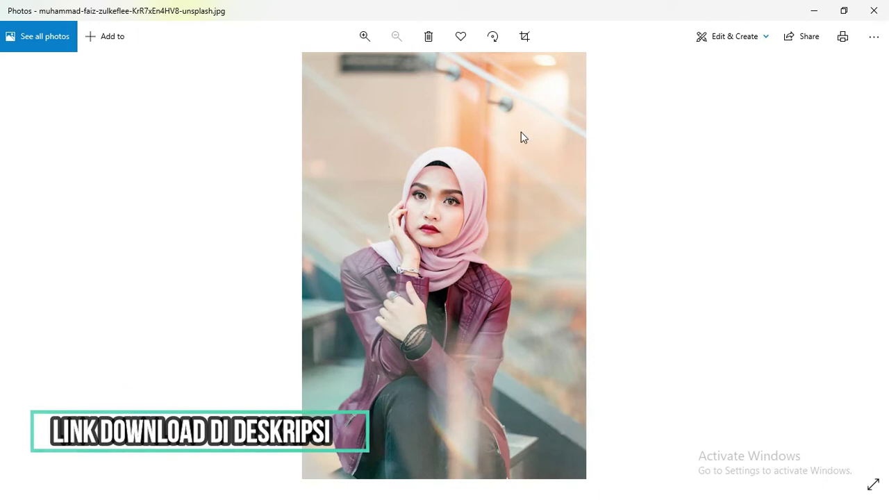
click(874, 9)
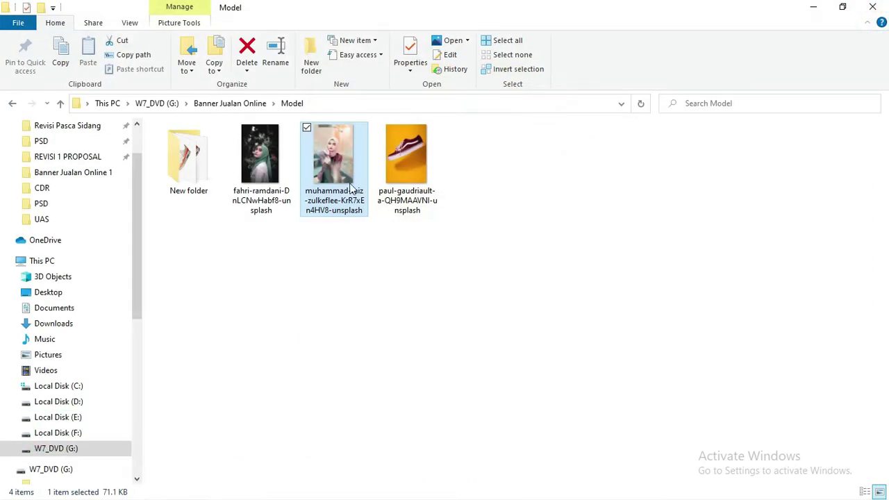
Drag the pink-hijab model photo into Photoshop to open it.
drag(352, 189, 373, 258)
key(alt+Tab)
key(Tab)
key(Tab)
drag(373, 258, 688, 46)
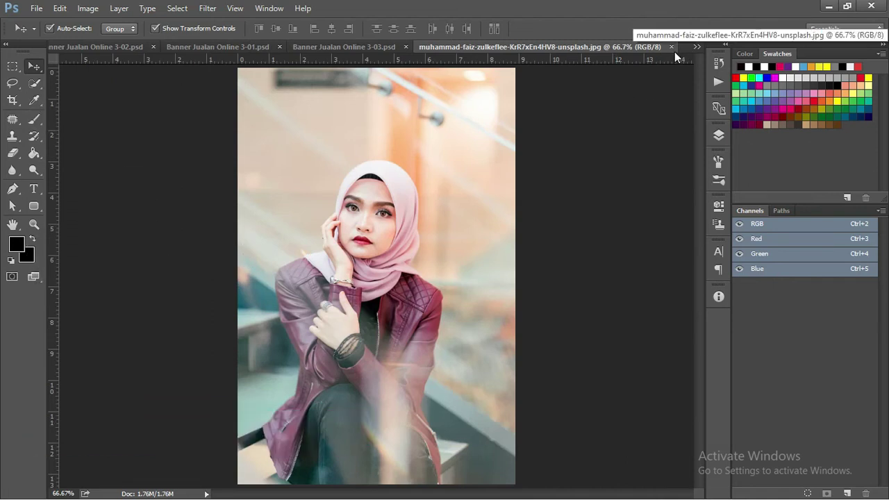
Quick-select the woman from hijab to lower jacket, enlarging the brush twice.
key(w)
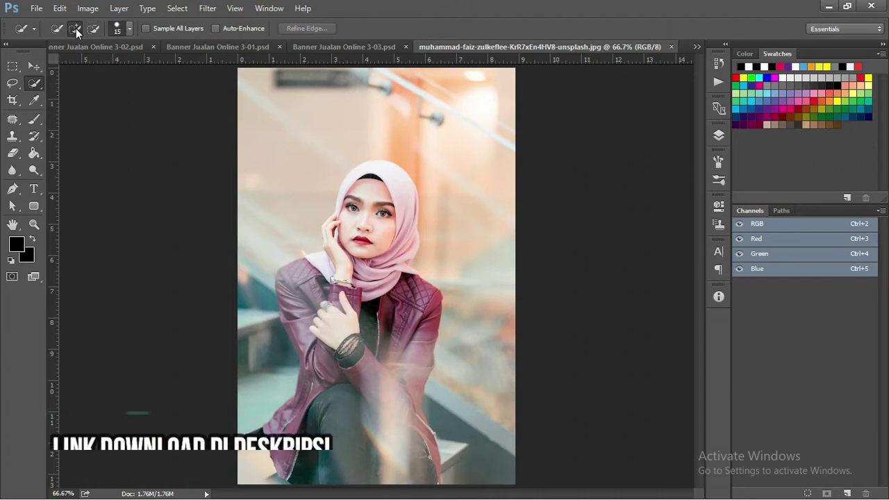
mouse_move(383, 188)
mouse_down()
mouse_move(354, 205)
mouse_move(358, 175)
mouse_up()
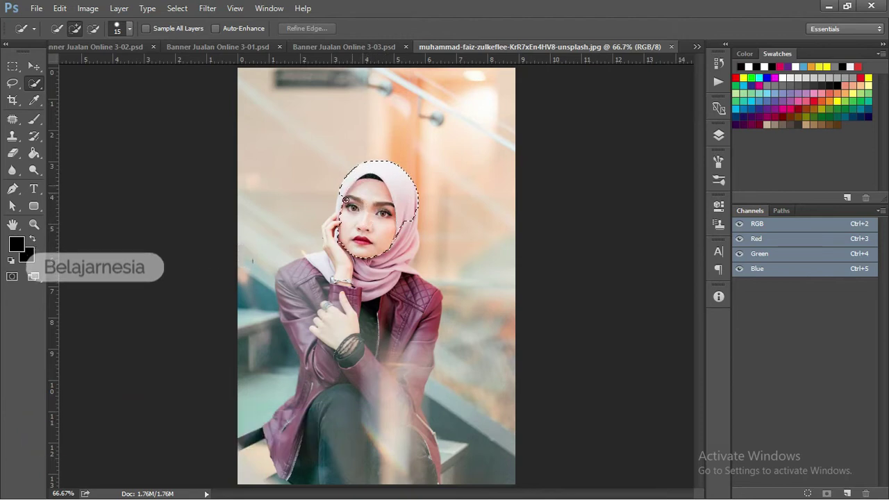
mouse_move(330, 318)
mouse_down()
mouse_move(349, 286)
mouse_move(309, 305)
mouse_up()
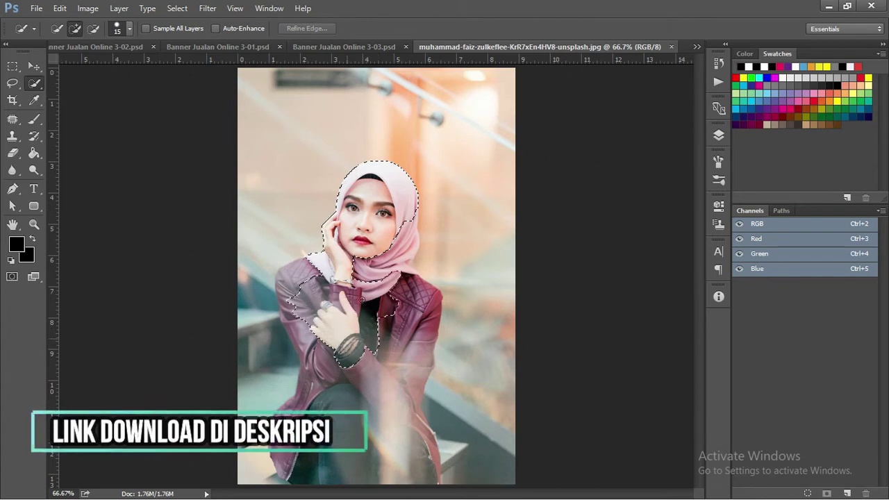
mouse_move(396, 291)
mouse_down()
mouse_move(372, 262)
mouse_move(390, 286)
mouse_move(360, 385)
mouse_up()
key(bracketright)
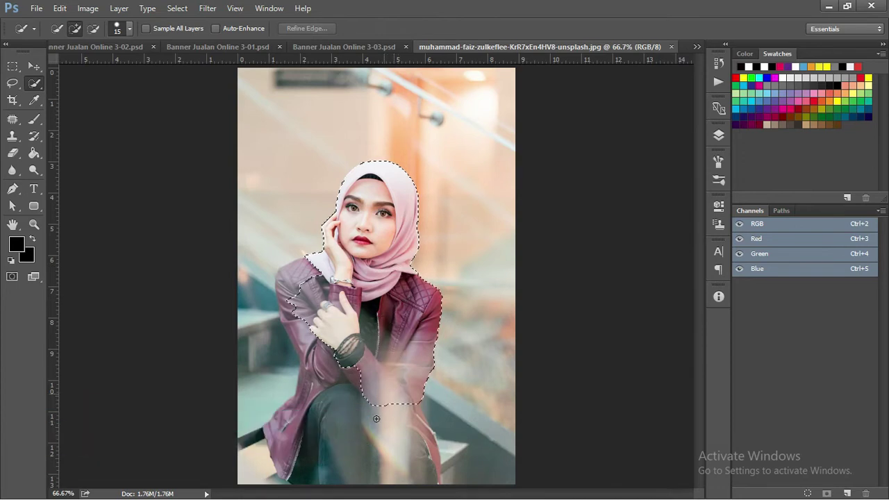
key(bracketright)
key(bracketright)
mouse_move(327, 401)
mouse_down()
mouse_move(293, 444)
mouse_move(303, 274)
mouse_up()
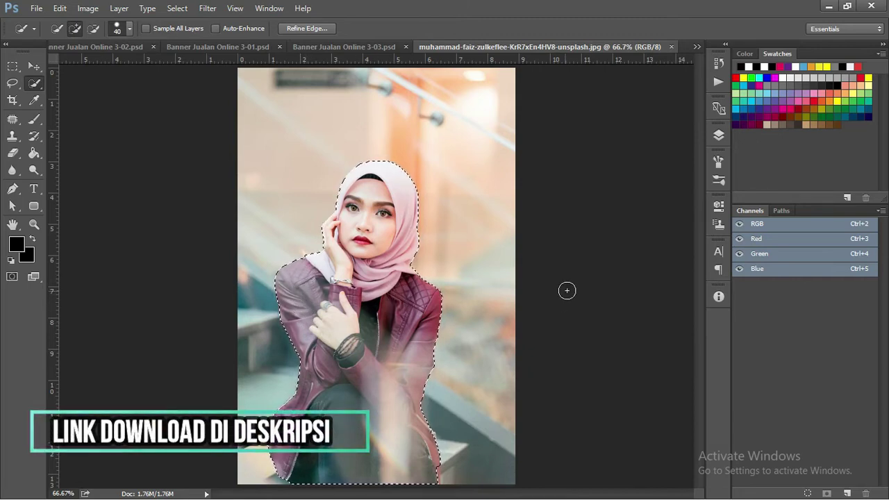
click(719, 136)
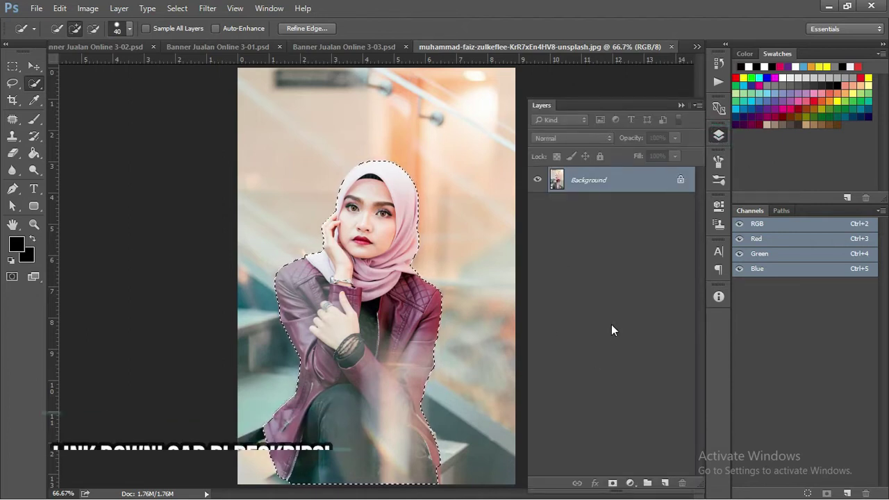
Copy the selected woman onto Layer 1 and hide the Background layer.
key(ctrl+j)
click(537, 205)
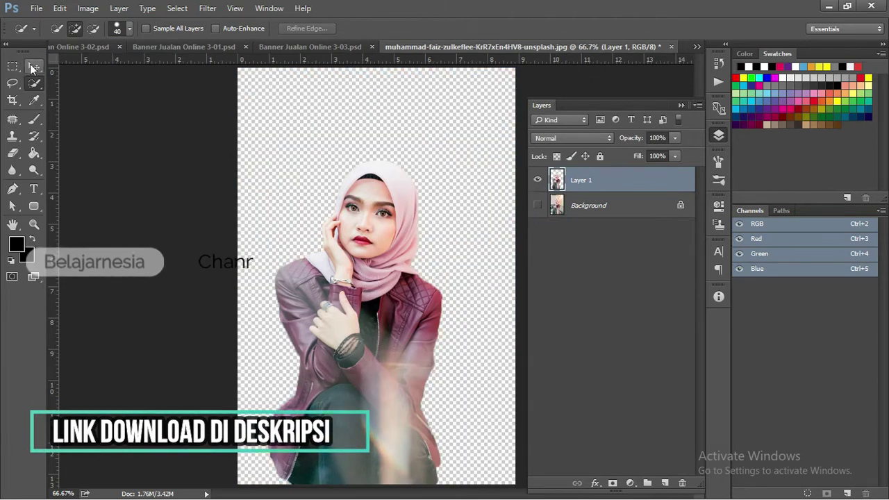
click(33, 66)
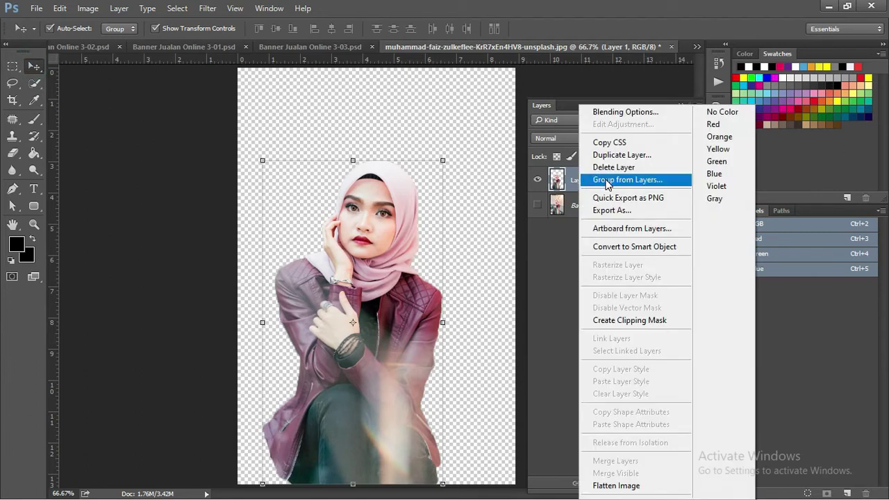
Quick-export the cut-out layer as a PNG in Model, appending _png to the photo's name.
click(602, 198)
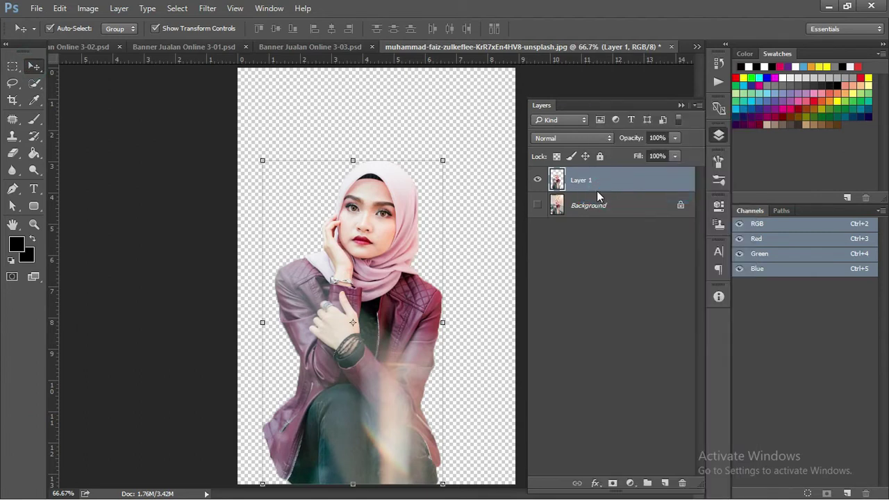
drag(233, 26, 289, 42)
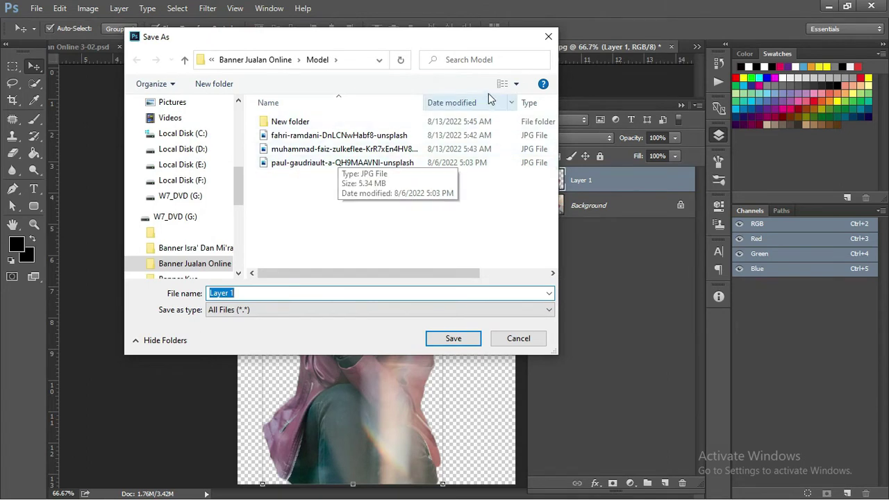
click(517, 84)
click(545, 38)
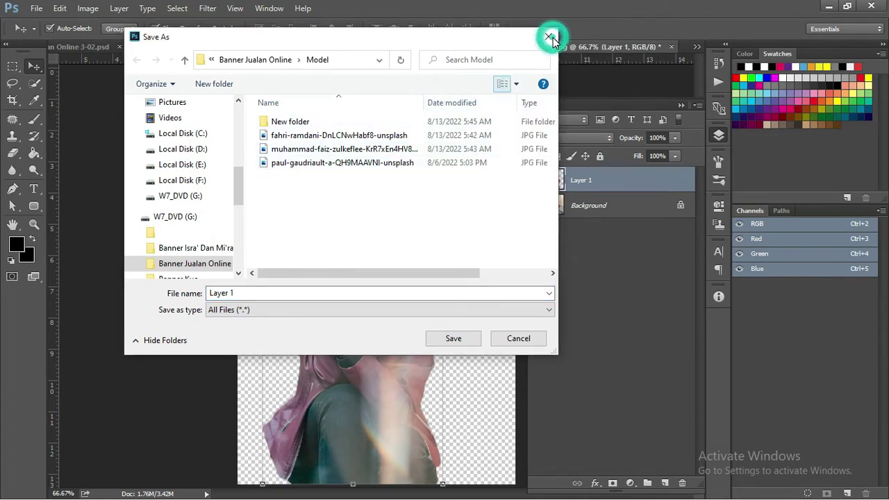
click(441, 135)
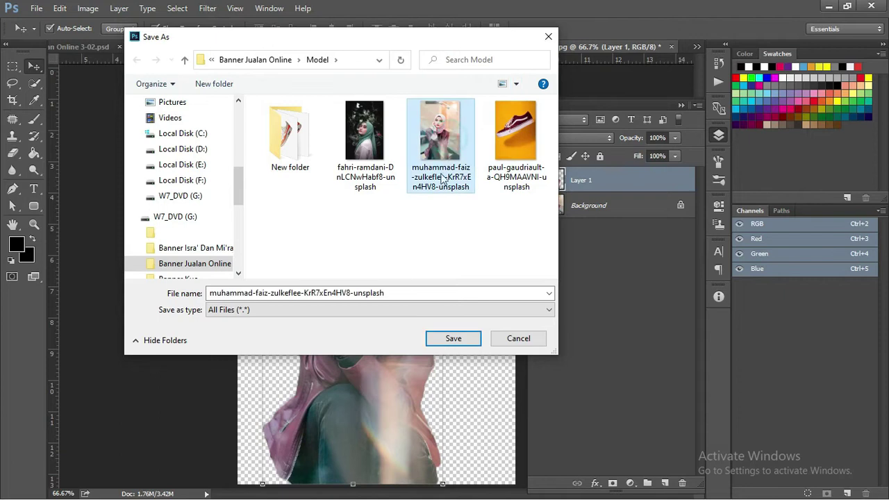
click(415, 292)
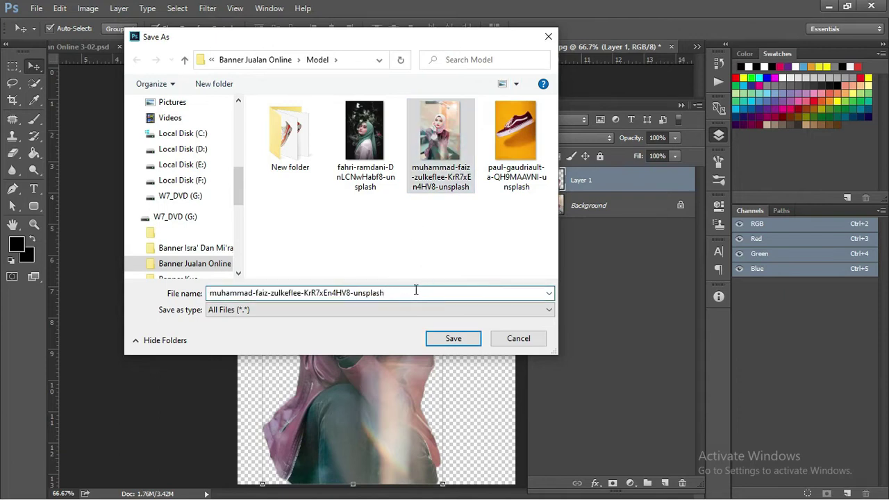
text(_png)
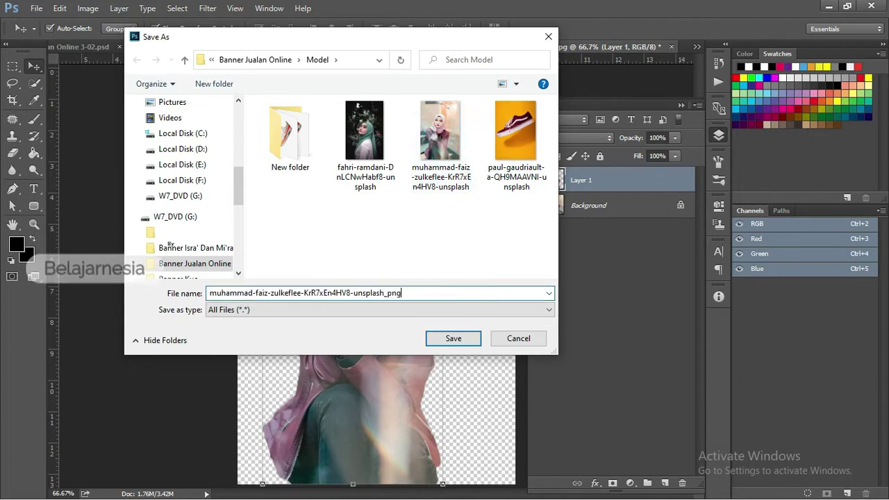
click(455, 340)
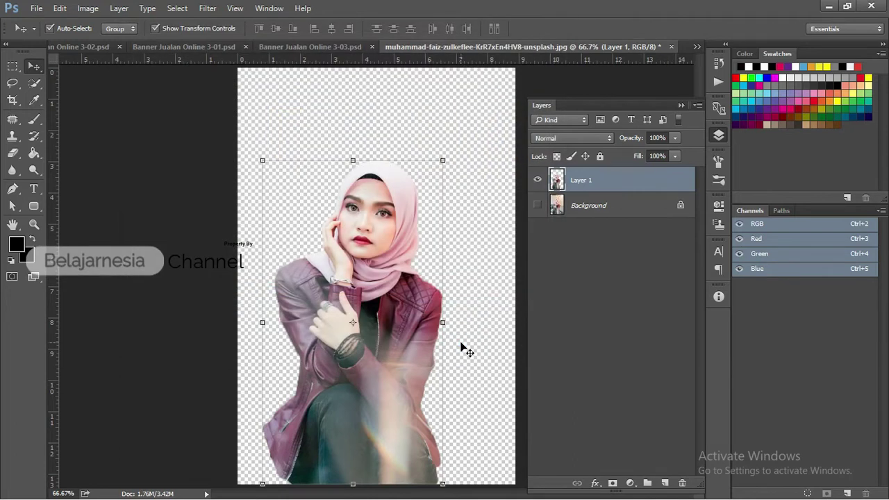
Drag the new PNG file from File Explorer into CorelDRAW.
key(alt+Tab)
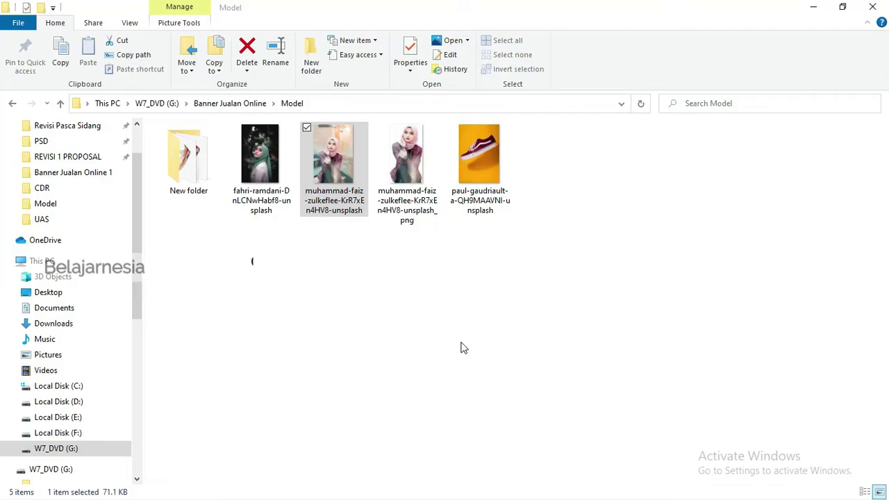
drag(406, 157, 474, 327)
key(alt+Tab)
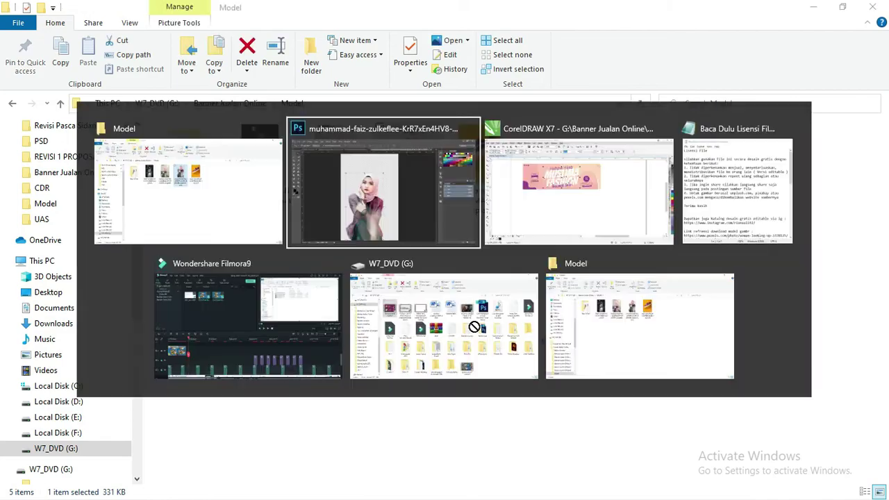
key(alt+Tab)
Drop the model PNG onto the banner, scale it to 77.5% and center it over the title.
drag(475, 326, 426, 255)
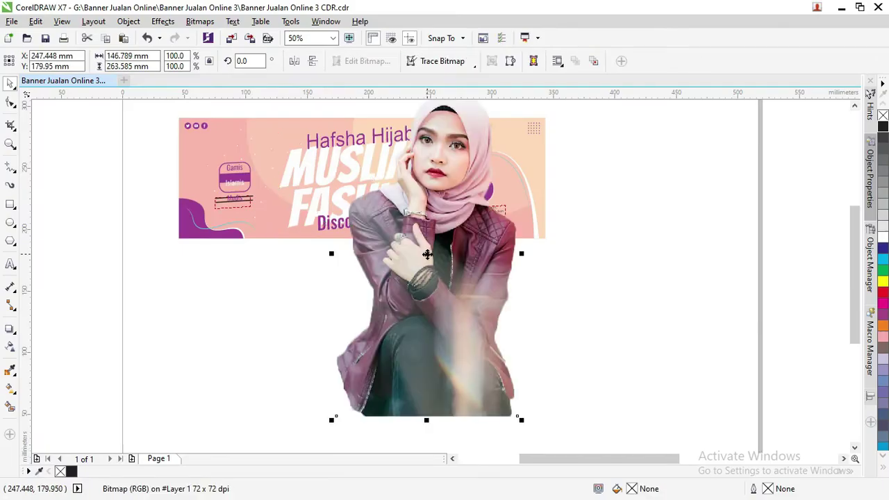
scroll(426, 254, up, 1)
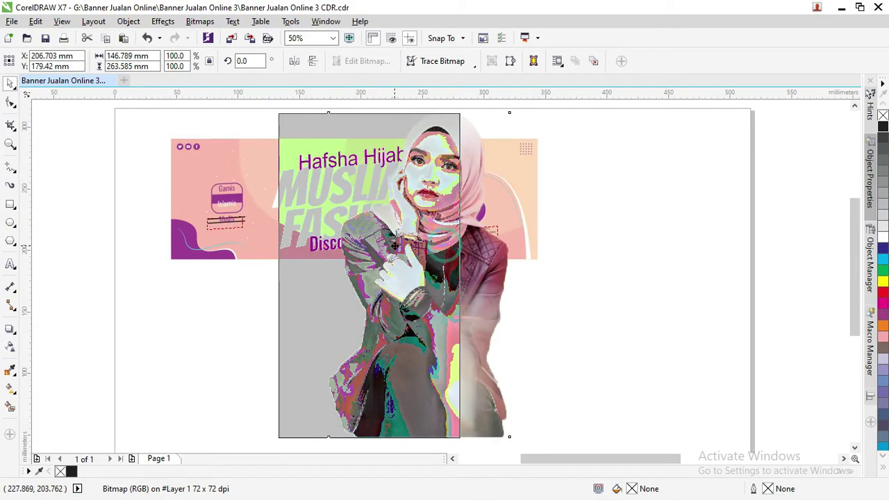
drag(393, 246, 373, 267)
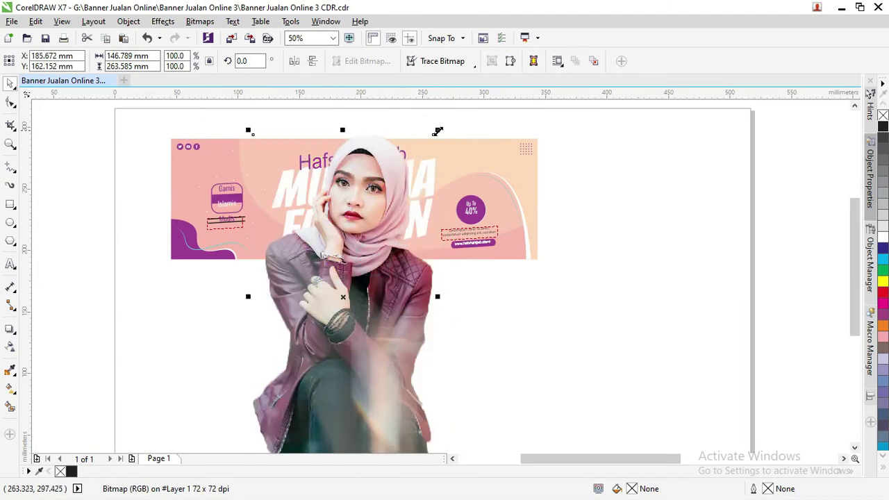
drag(438, 132, 407, 186)
mouse_move(361, 281)
mouse_down()
mouse_move(376, 236)
mouse_move(366, 242)
mouse_up()
drag(414, 148, 401, 165)
mouse_move(357, 235)
mouse_down()
mouse_move(372, 219)
mouse_move(373, 228)
mouse_up()
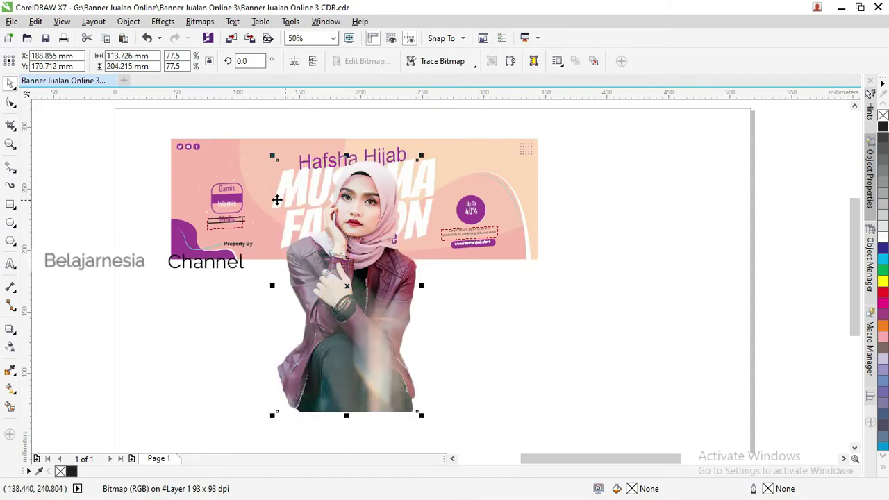
Make the model photo half transparent and scale it down to about 46.4% over the title.
click(9, 347)
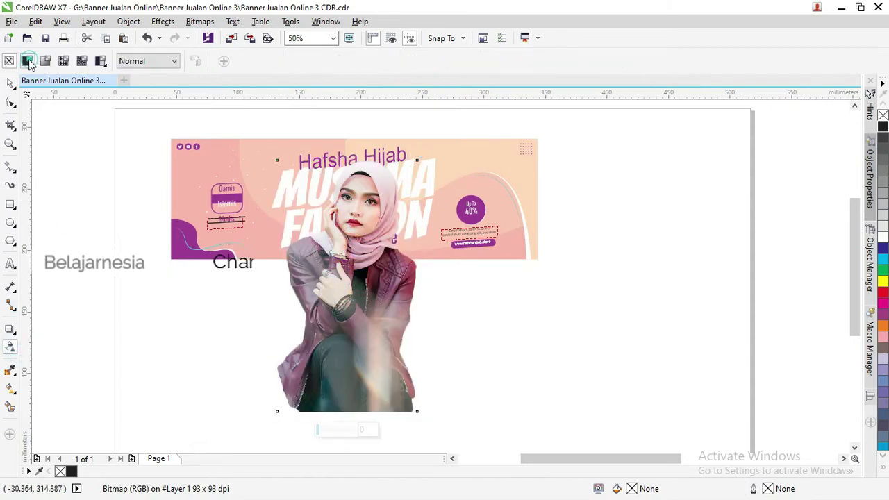
click(27, 60)
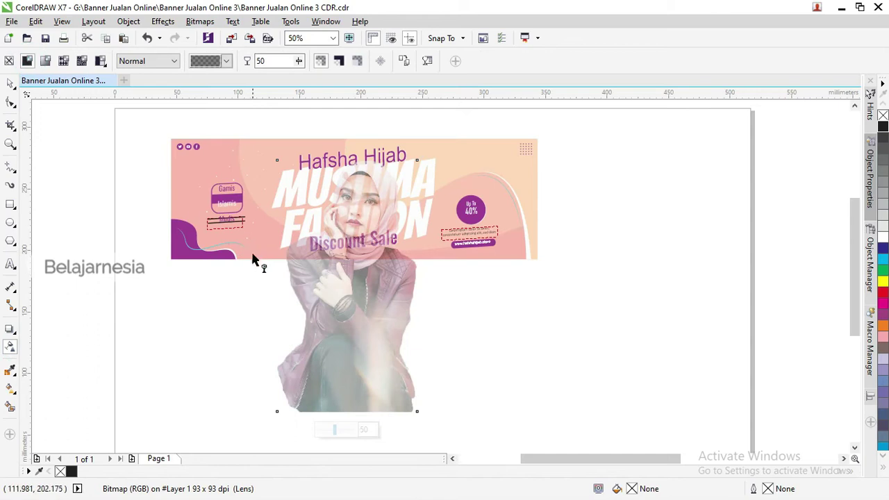
click(11, 84)
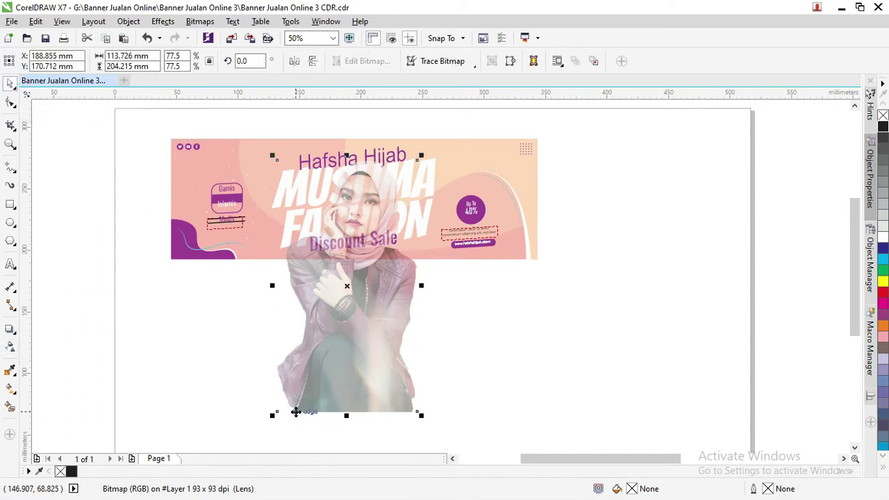
drag(275, 420, 287, 385)
drag(324, 359, 331, 352)
drag(286, 382, 302, 351)
drag(343, 332, 332, 331)
mouse_move(291, 354)
mouse_down()
mouse_move(339, 316)
mouse_move(311, 318)
mouse_move(343, 304)
mouse_up()
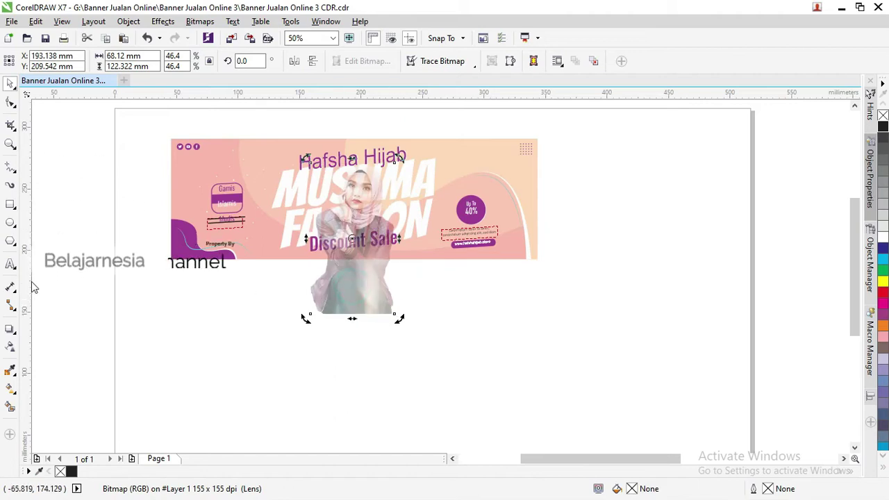
Remove the model photo's transparency so she is fully opaque.
click(9, 345)
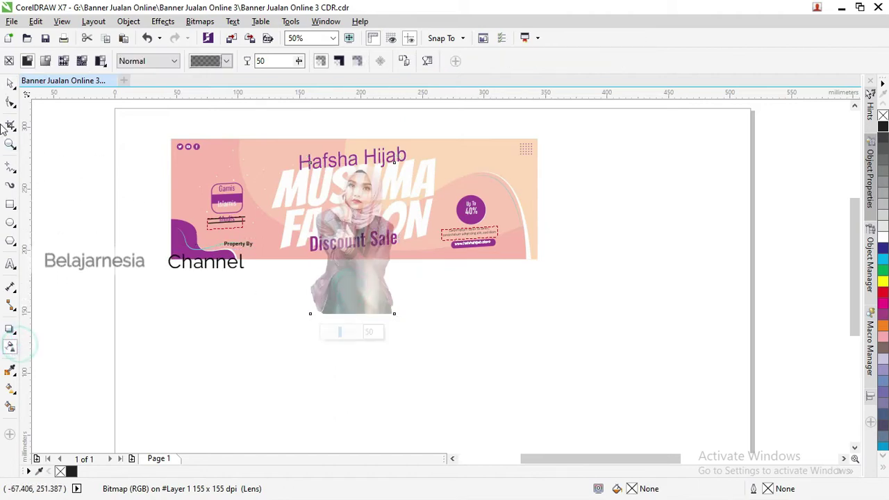
click(9, 63)
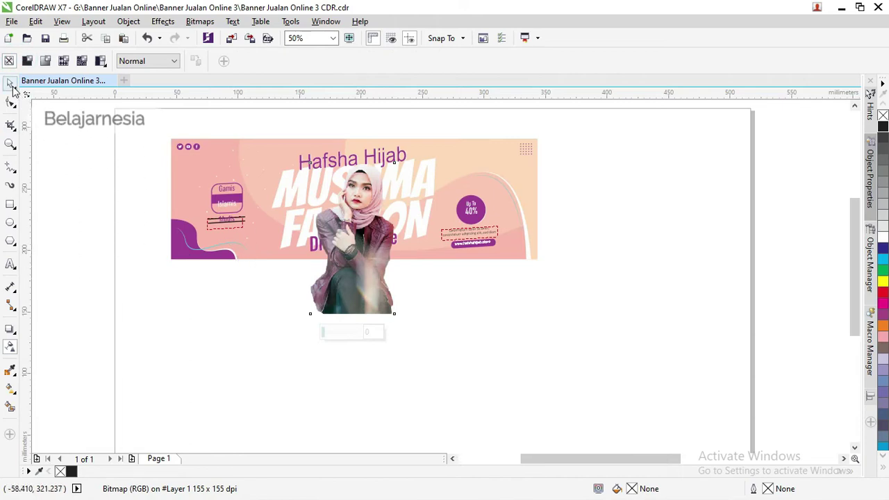
click(11, 84)
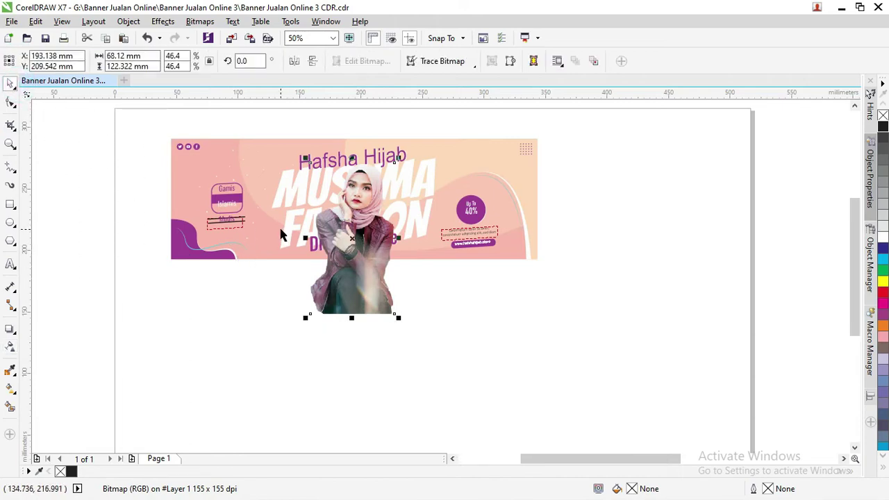
PowerClip the model photo inside the MUSLIMA FASHION title.
drag(368, 236, 561, 248)
key(ctrl+z)
right_click(358, 203)
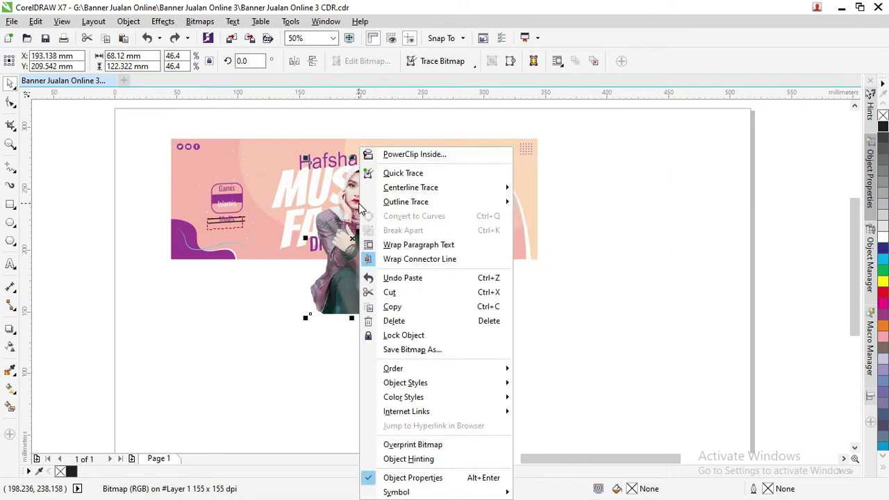
click(391, 158)
click(423, 166)
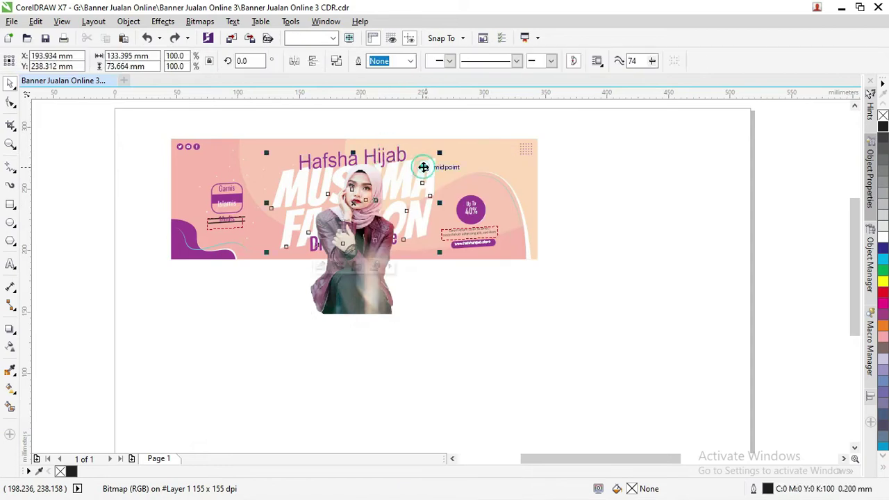
Undo the accidental moves so the model stays centred over the title.
click(454, 308)
drag(369, 292, 491, 286)
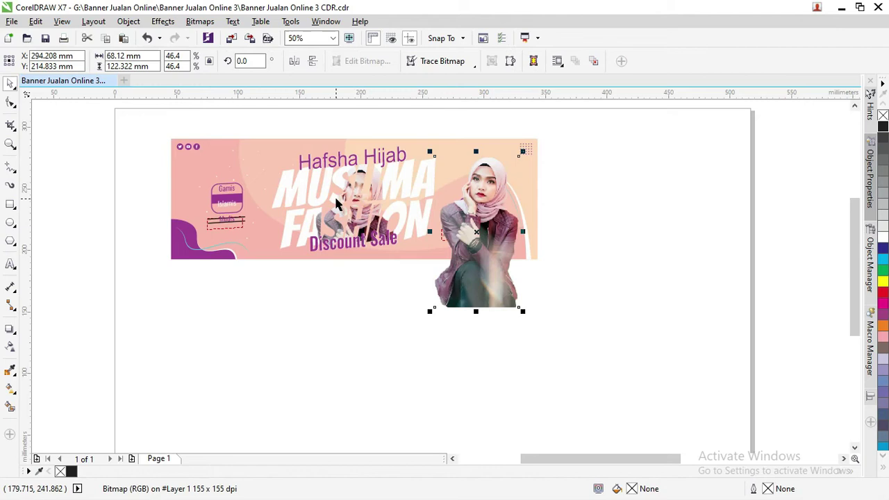
key(ctrl+z)
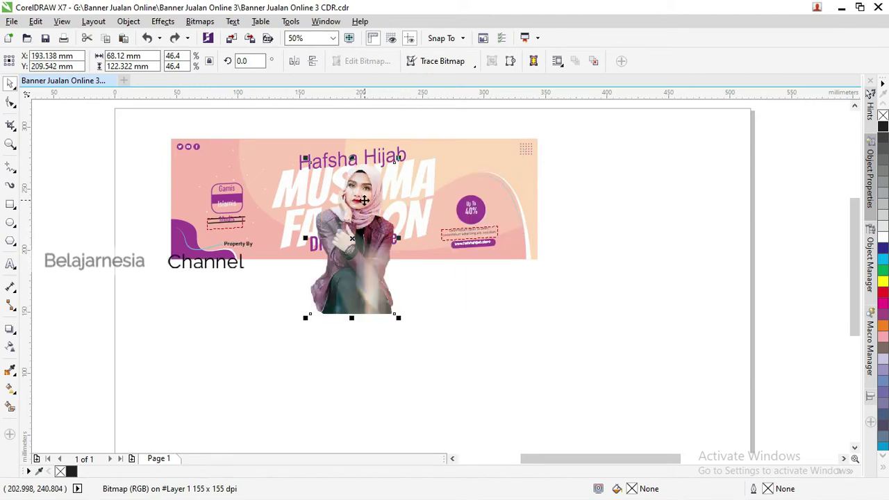
drag(363, 200, 427, 197)
key(ctrl+z)
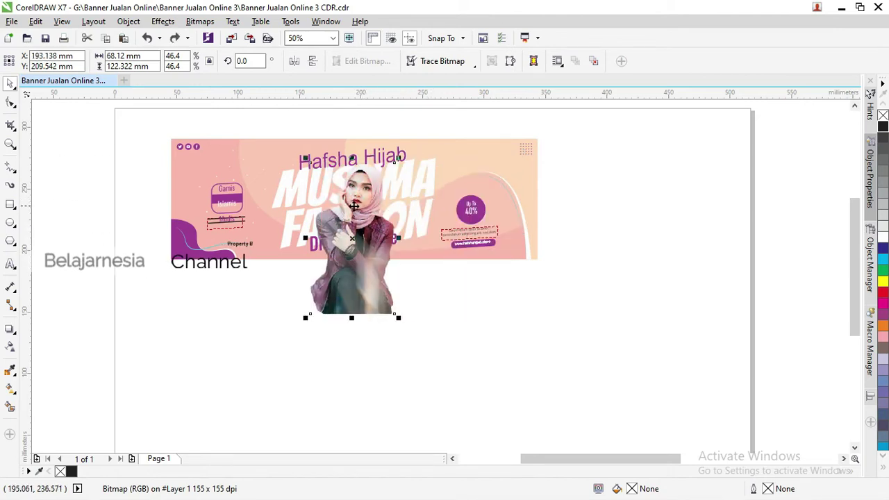
Make the model photo uniformly 50% transparent and raise its bottom edge to the banner bottom.
click(11, 346)
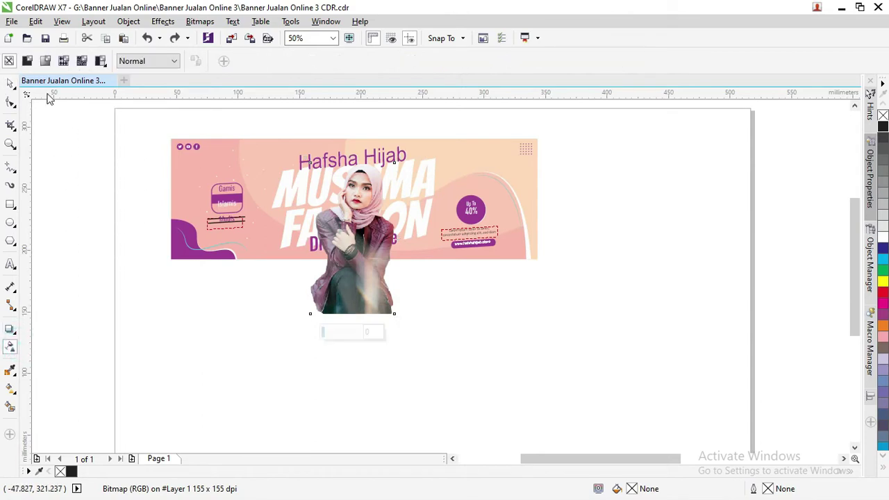
click(27, 61)
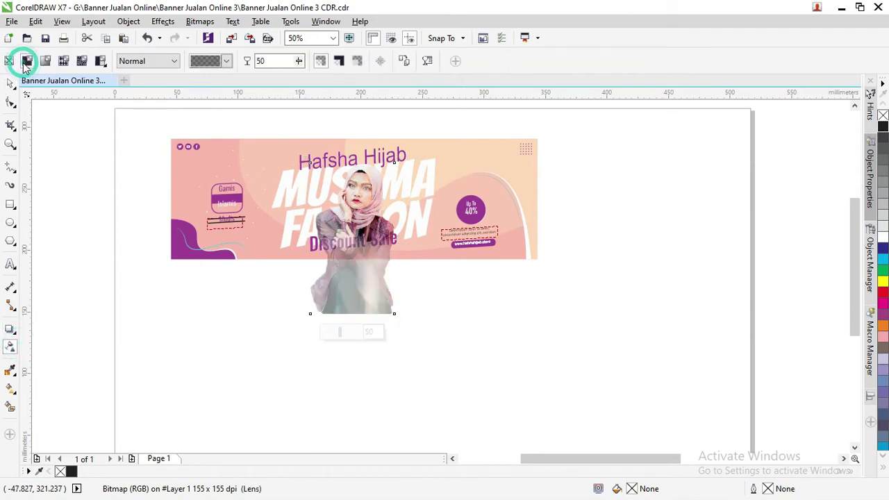
click(10, 102)
mouse_move(422, 324)
mouse_down()
mouse_move(287, 294)
mouse_move(311, 272)
mouse_move(310, 260)
mouse_up()
scroll(310, 260, up, 2)
scroll(352, 244, down, 1)
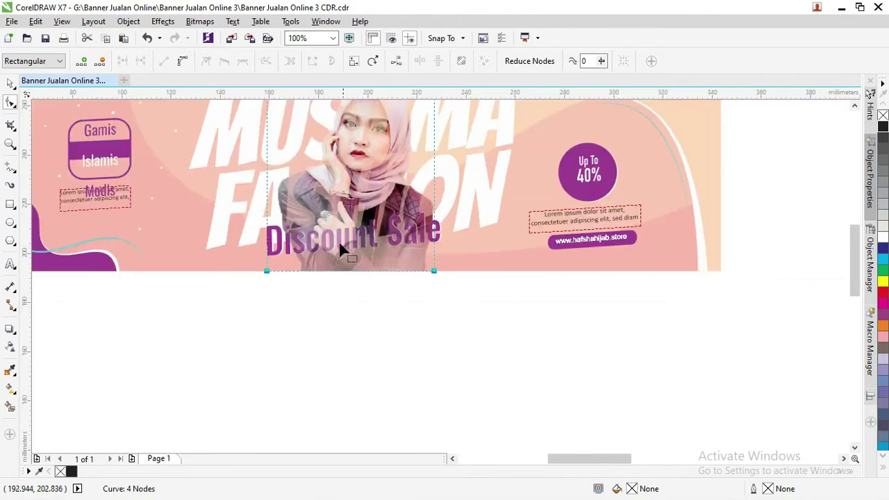
Select the model photo, then the pink banner background, with the Pick tool.
click(11, 82)
click(317, 297)
click(376, 266)
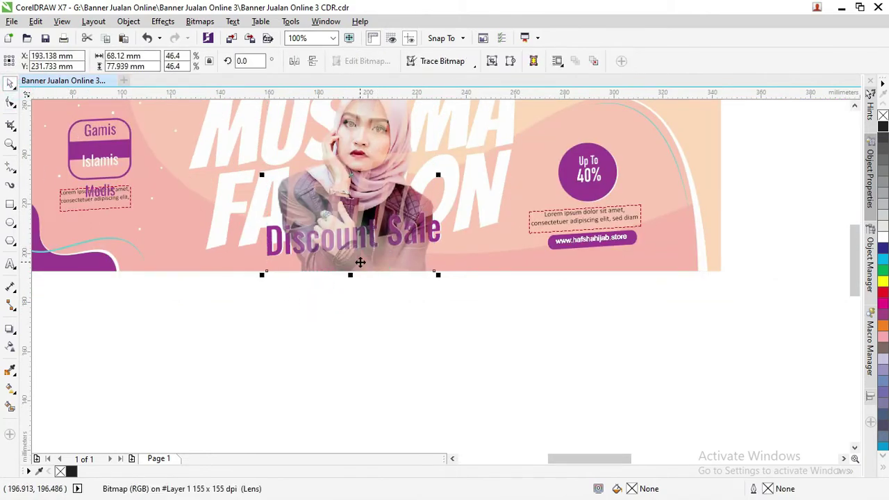
click(361, 259)
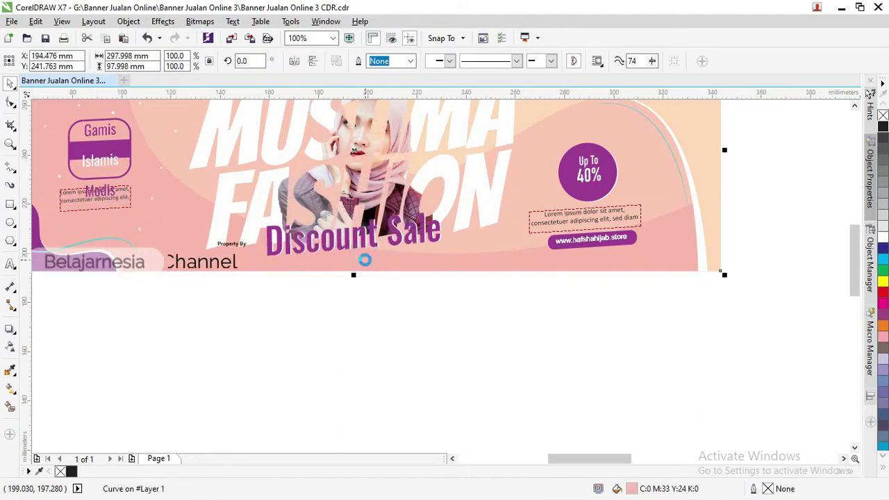
click(365, 260)
scroll(365, 260, down, 2)
click(399, 260)
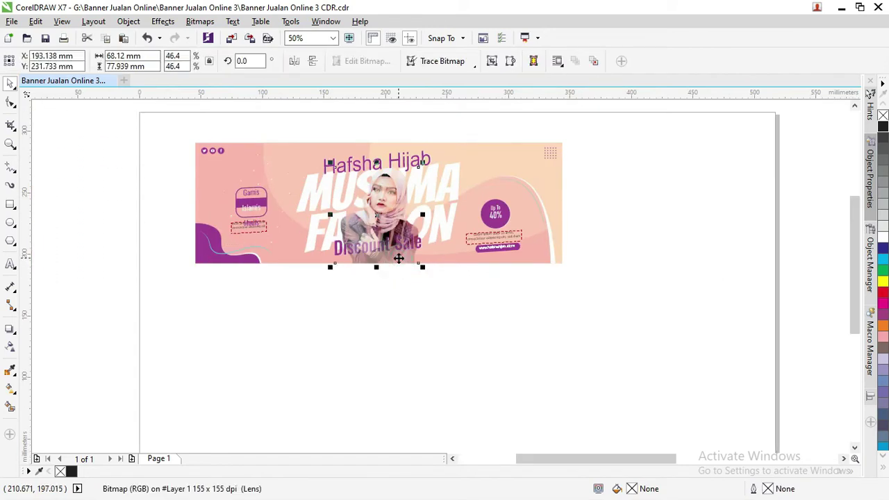
drag(398, 258, 400, 264)
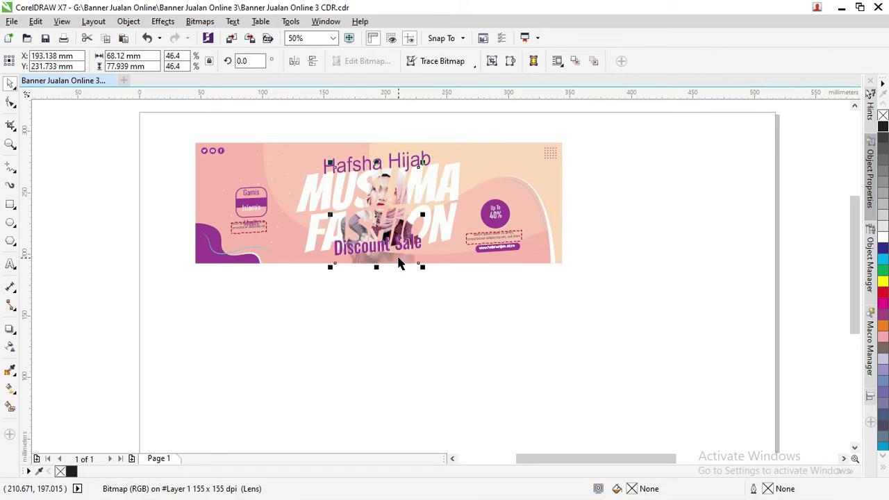
scroll(398, 261, up, 1)
scroll(399, 260, up, 1)
scroll(399, 260, down, 1)
scroll(399, 260, down, 1)
scroll(398, 258, up, 1)
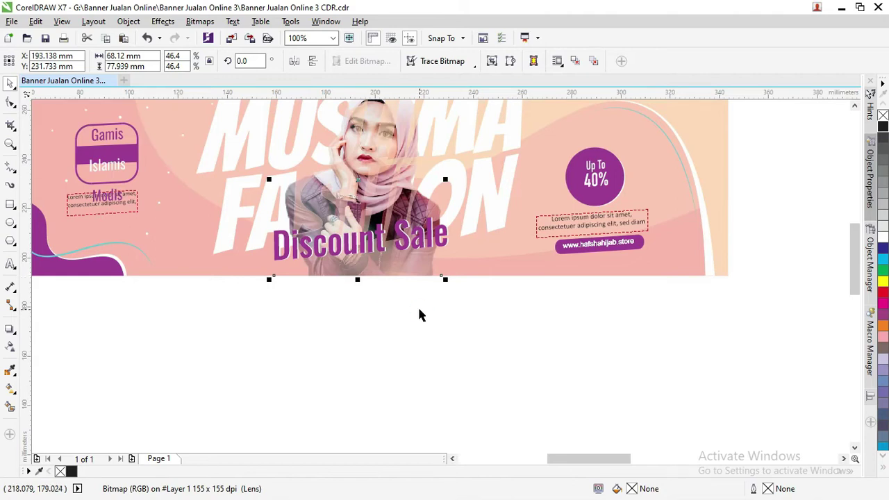
Set the model photo's transparency to 76 with the Transparency tool.
click(11, 345)
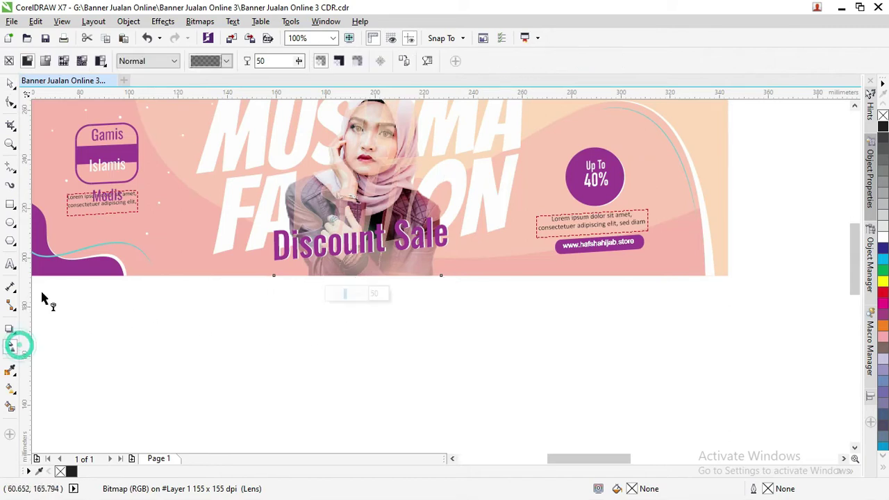
click(298, 61)
mouse_move(295, 77)
mouse_down()
mouse_move(281, 79)
mouse_move(329, 76)
mouse_up()
click(298, 61)
click(299, 61)
click(299, 61)
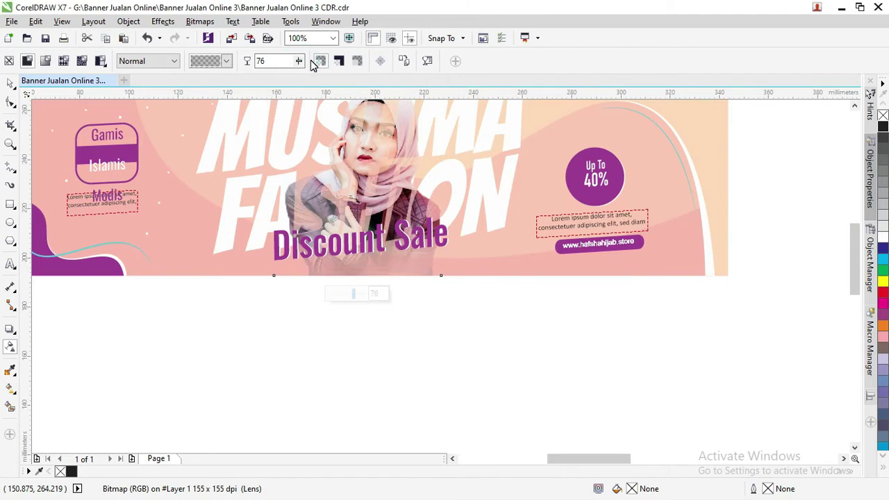
Deselect the photo and zoom in on the MUSLIMA FASHION title and model.
click(10, 83)
click(334, 314)
scroll(319, 298, down, 2)
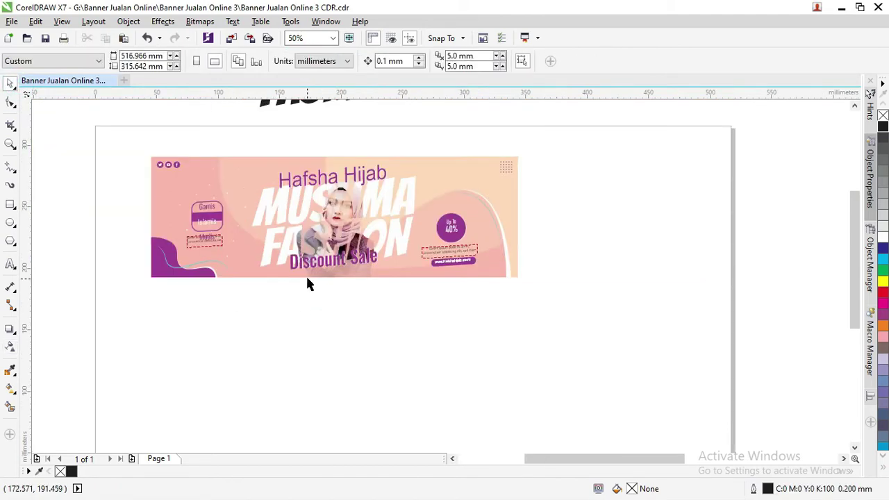
key(z)
drag(244, 179, 460, 277)
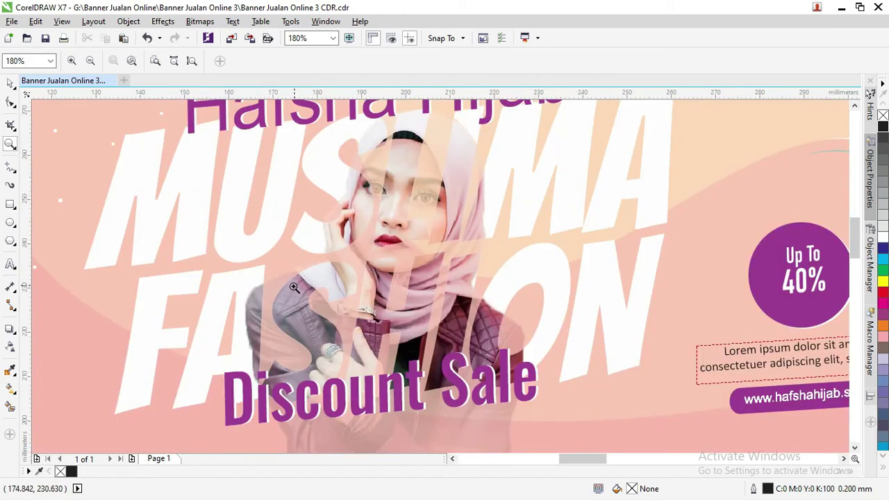
Select the MUSLIMA FASHION PowerClip title and choose Edit PowerClip to reveal the clipped photo.
click(10, 84)
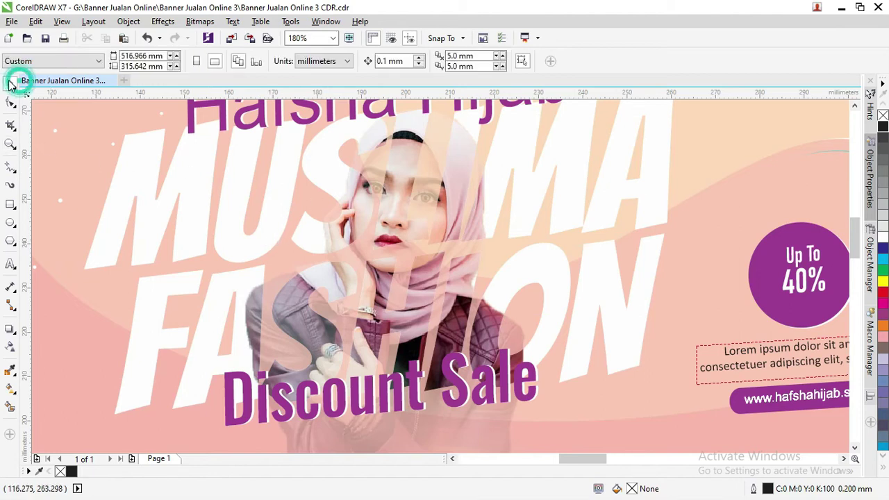
click(362, 191)
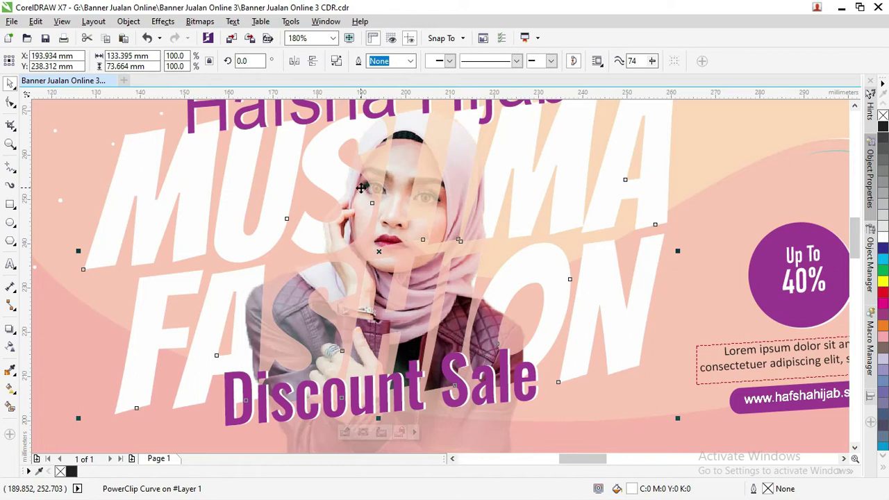
key(F10)
click(13, 84)
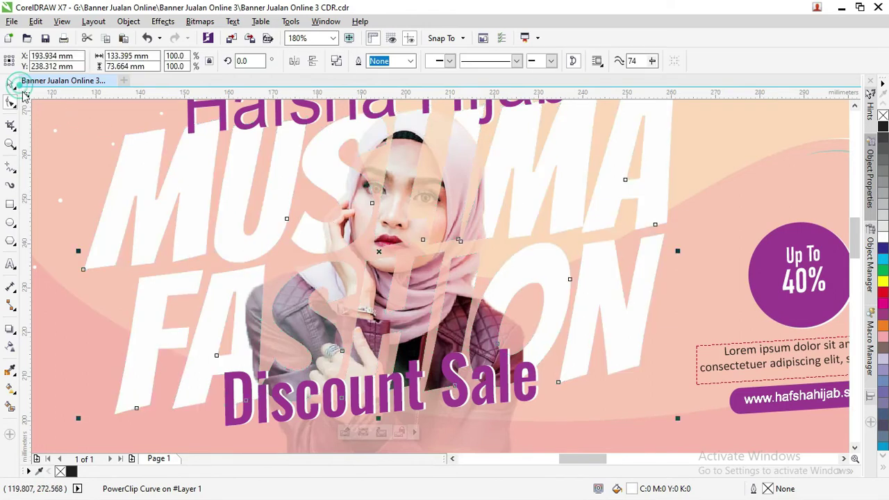
right_click(363, 199)
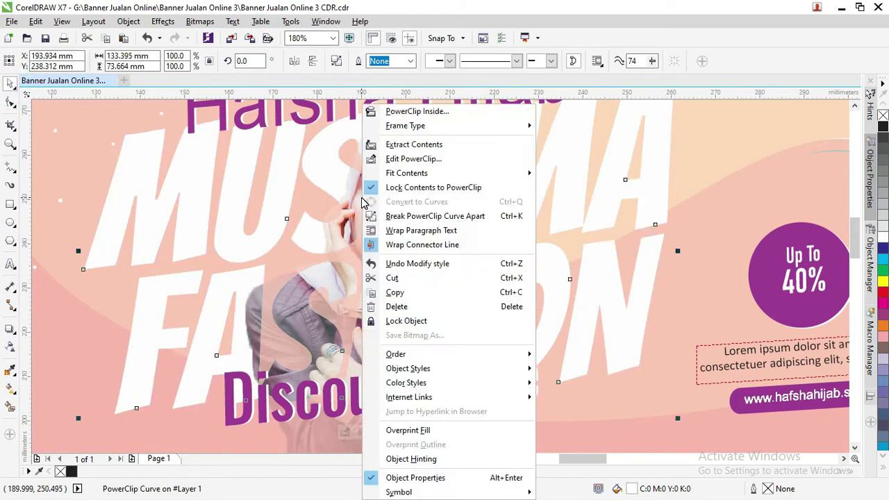
click(401, 158)
Give the clipped hijab photo uniform transparency of 10, then nudge it to 12.
click(401, 171)
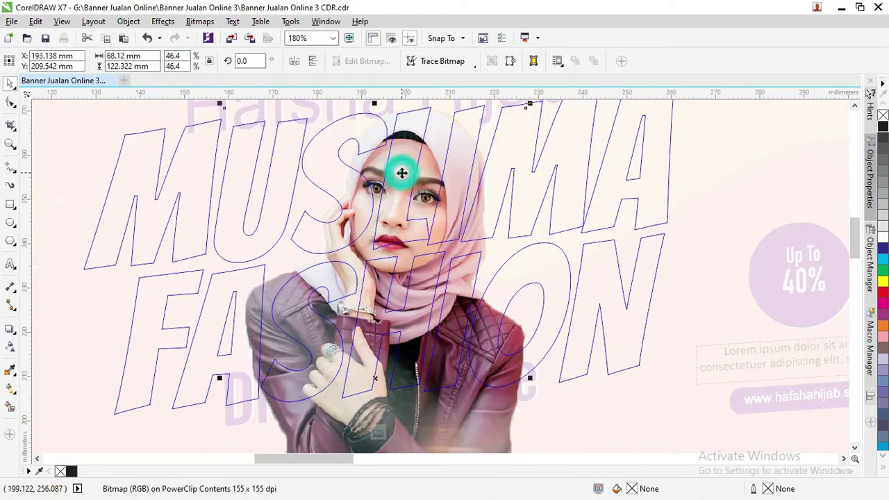
click(10, 350)
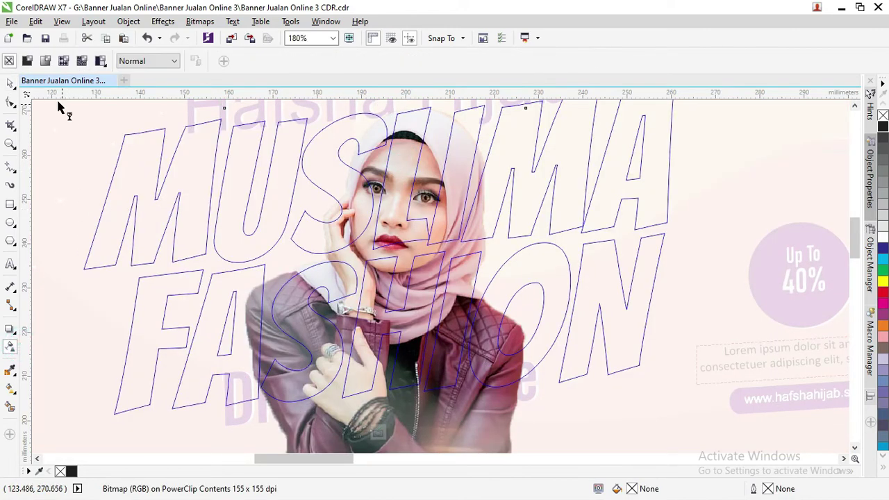
click(27, 61)
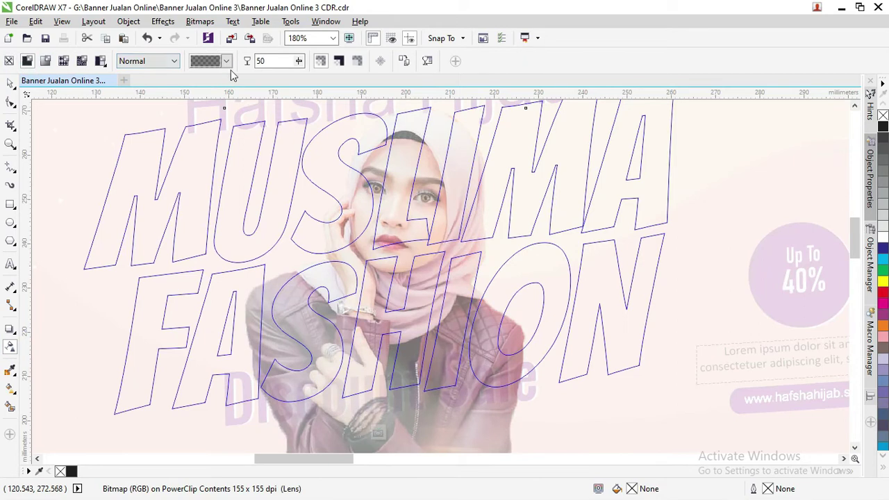
double_click(264, 61)
text(10)
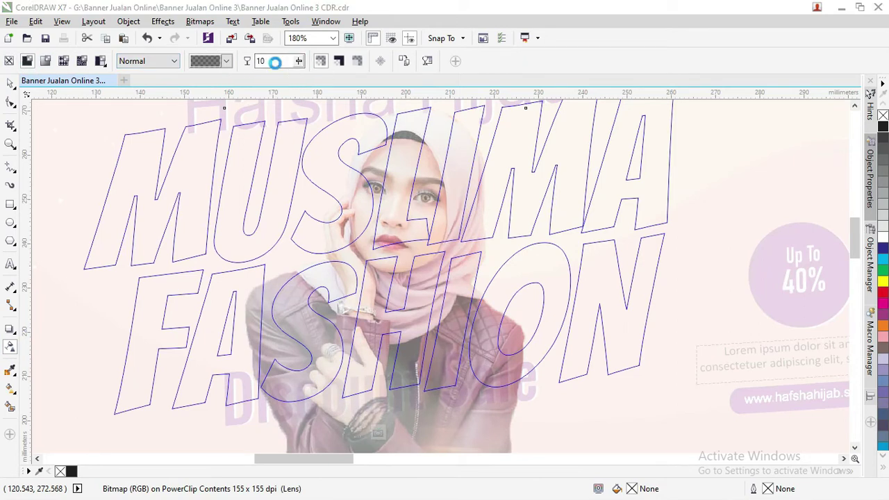
key(Return)
click(298, 59)
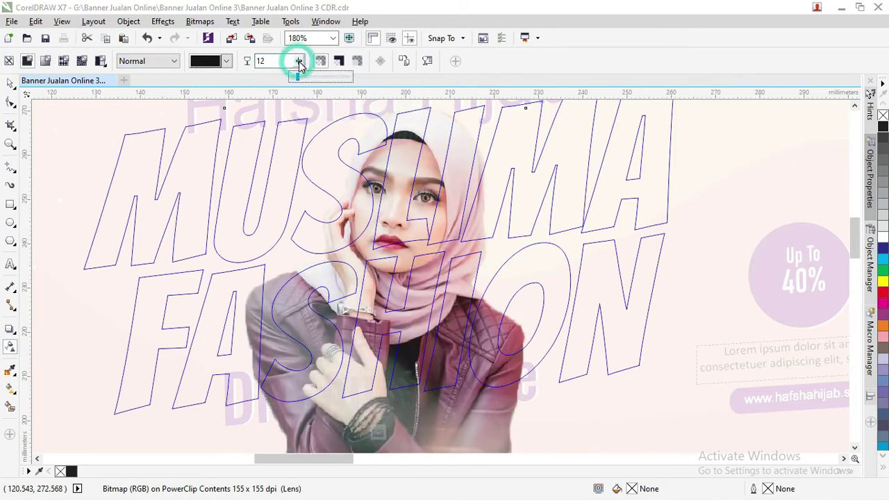
Choose Finish Editing This Level from the photo's right-click menu.
click(10, 82)
right_click(374, 184)
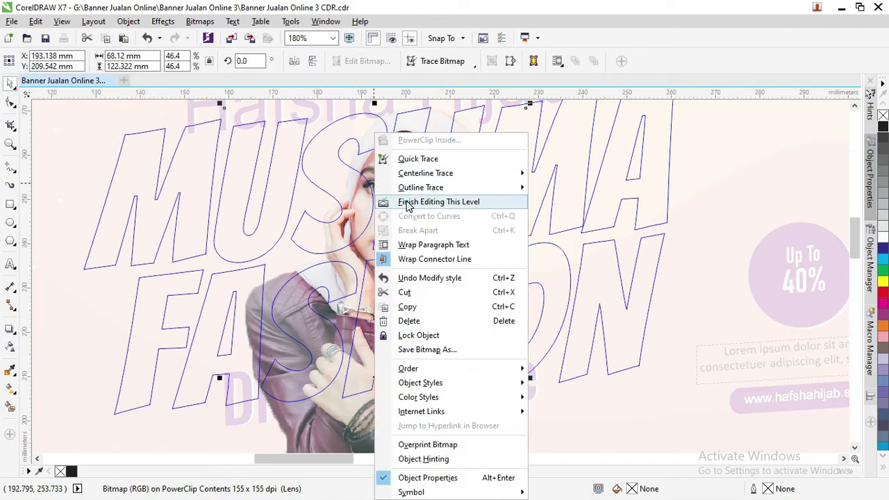
click(409, 201)
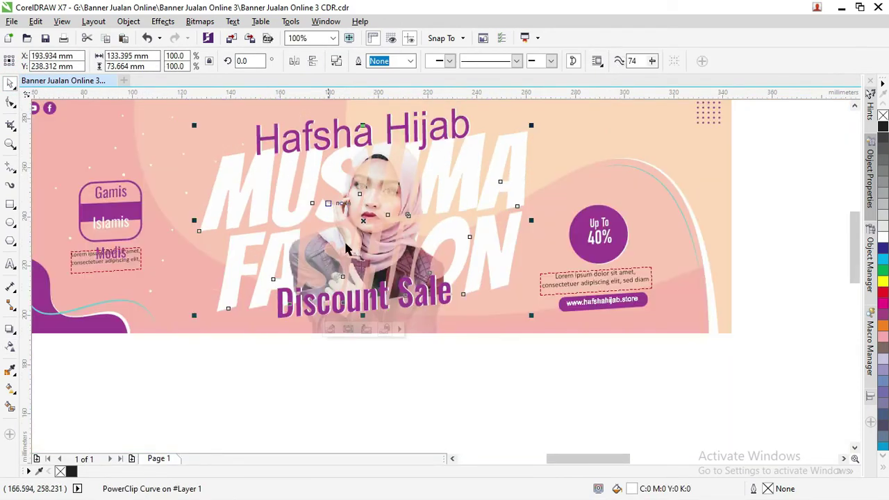
click(464, 367)
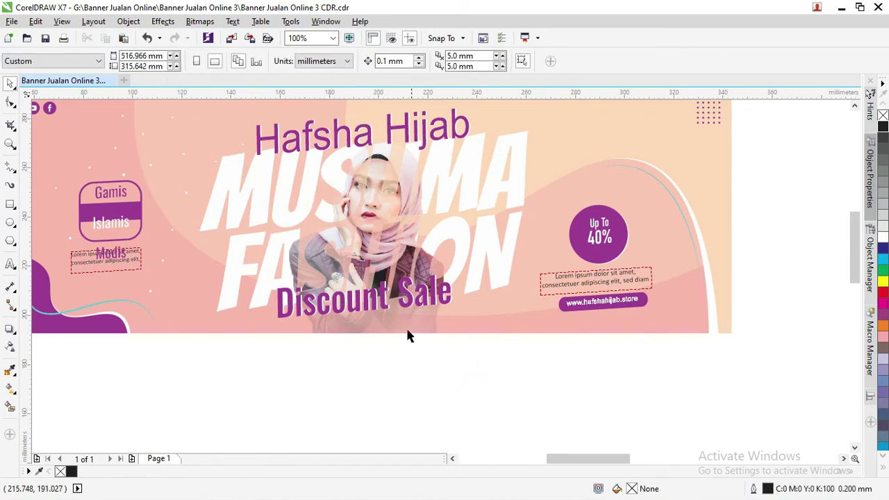
scroll(396, 330, down, 1)
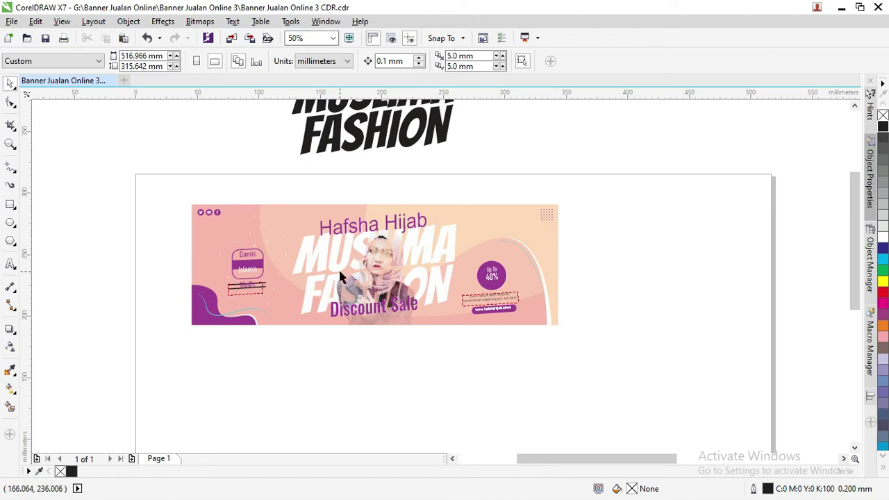
click(490, 277)
click(370, 233)
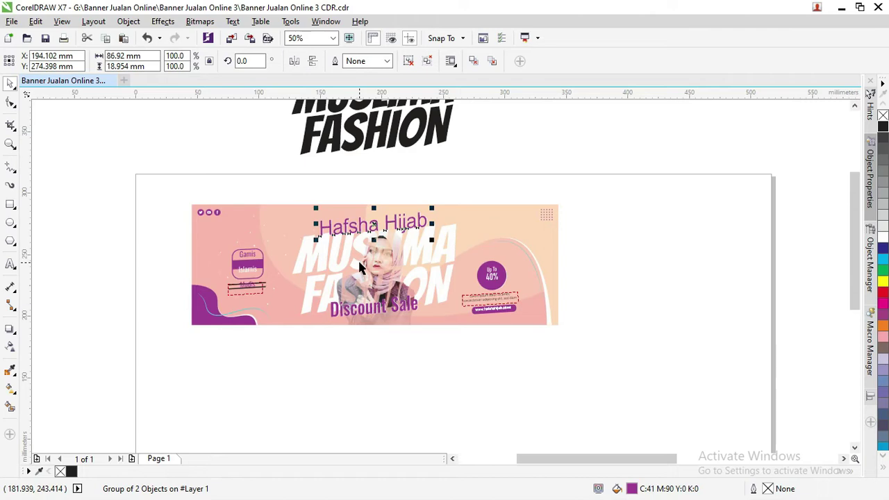
scroll(360, 266, up, 1)
scroll(373, 264, down, 1)
In Photoshop, view the wide 3-03 banner, then bring up Banner Jualan Online 3-01.psd.
key(alt+Tab)
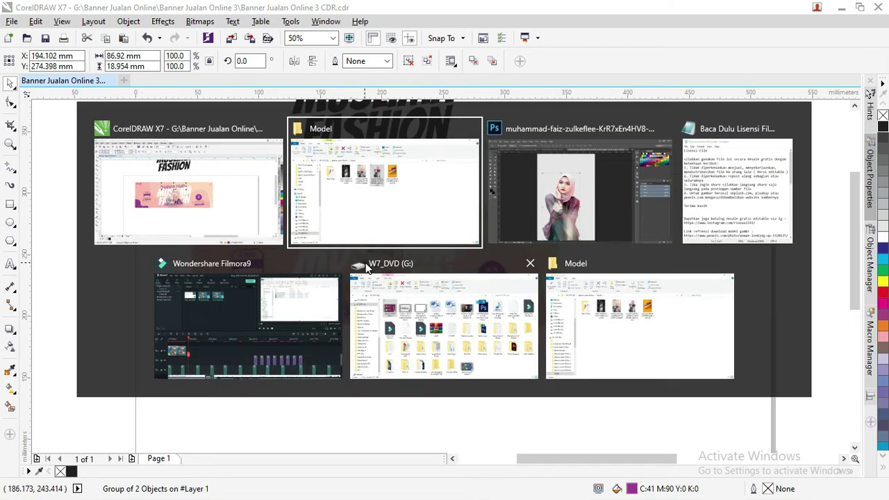
key(alt+Tab)
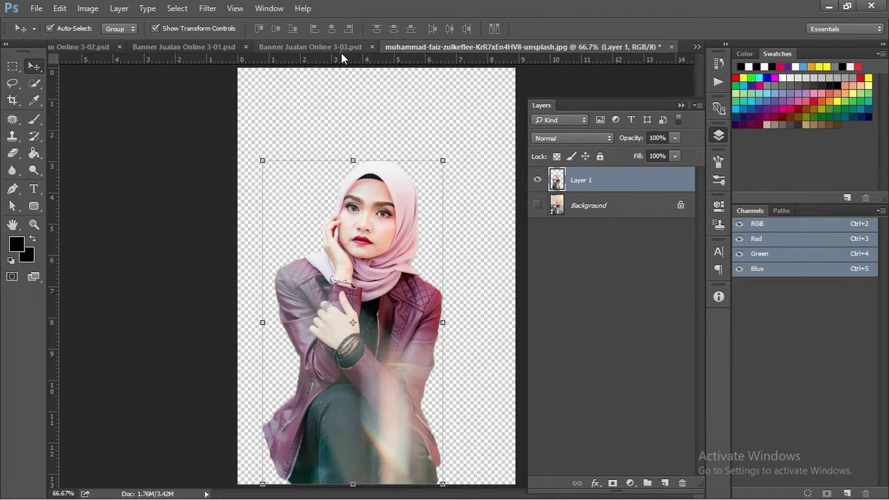
click(340, 52)
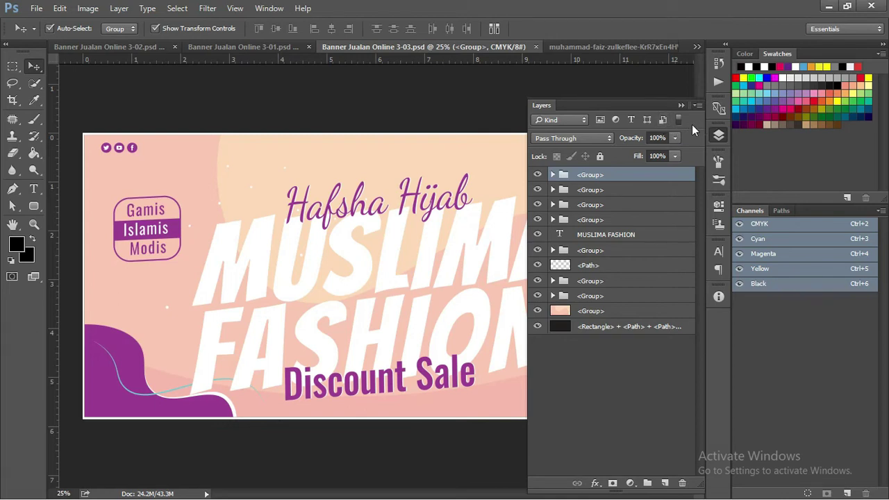
click(716, 135)
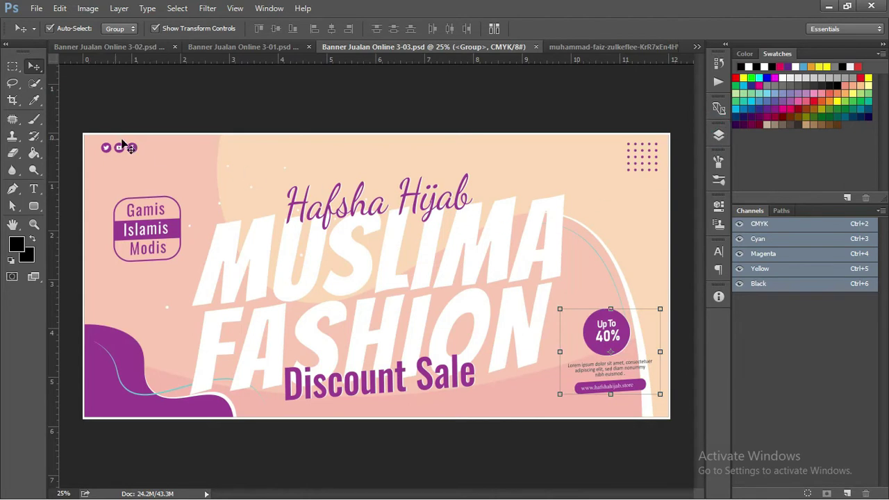
scroll(344, 135, down, 3)
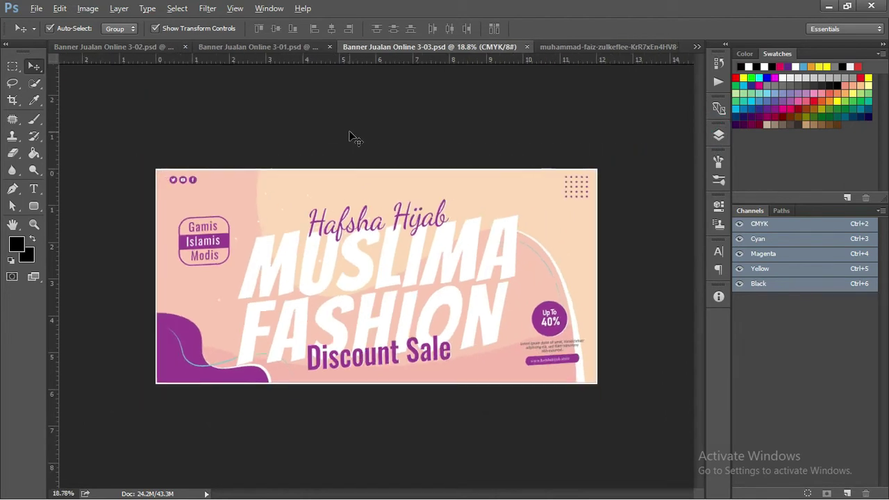
click(299, 47)
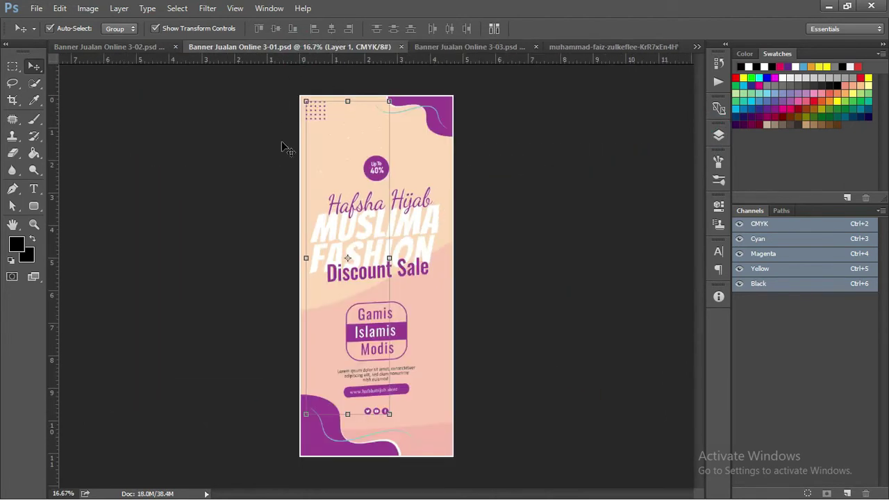
Drag the hijab model photo onto the vertical banner and close its separate document.
click(432, 229)
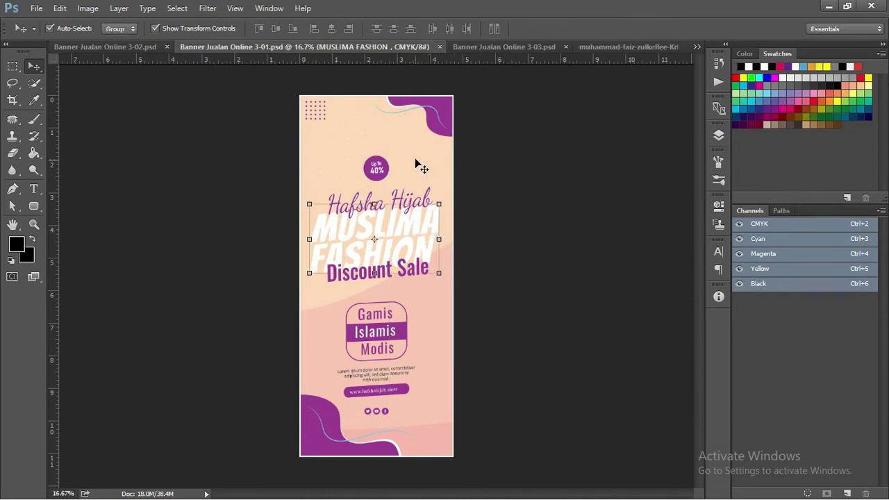
drag(598, 47, 468, 118)
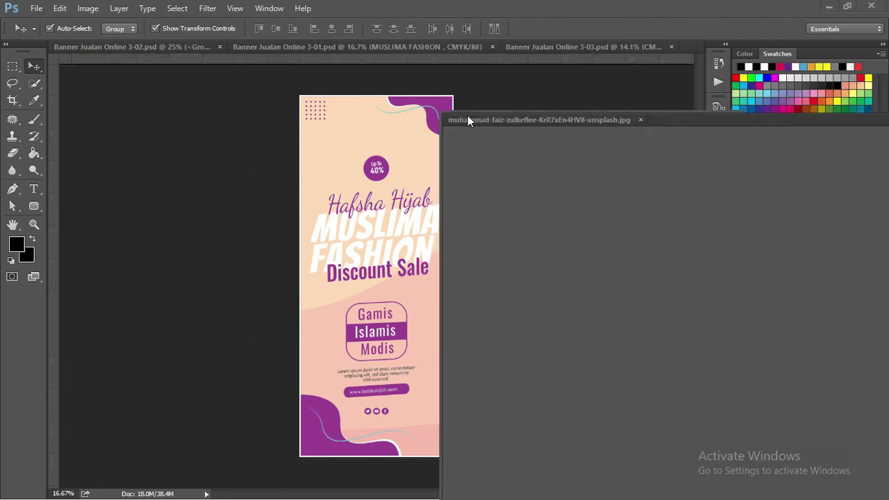
mouse_move(556, 261)
mouse_down()
mouse_move(399, 238)
mouse_move(396, 262)
mouse_up()
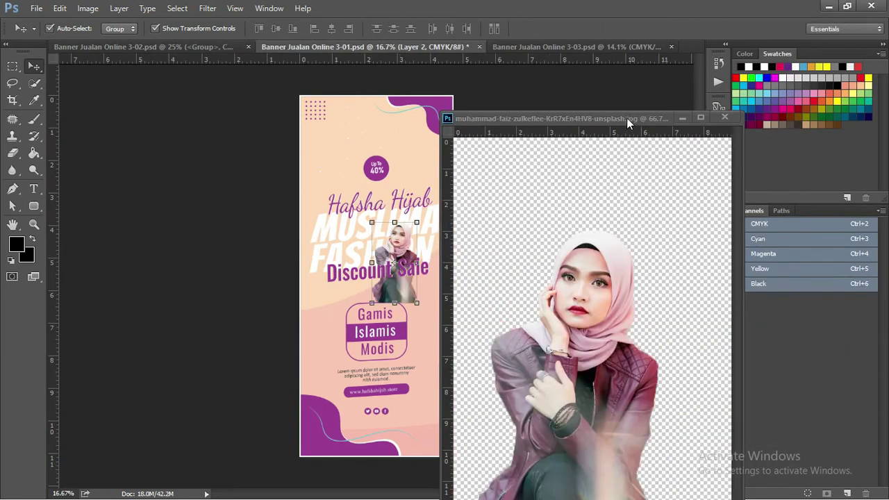
drag(626, 118, 549, 123)
click(630, 118)
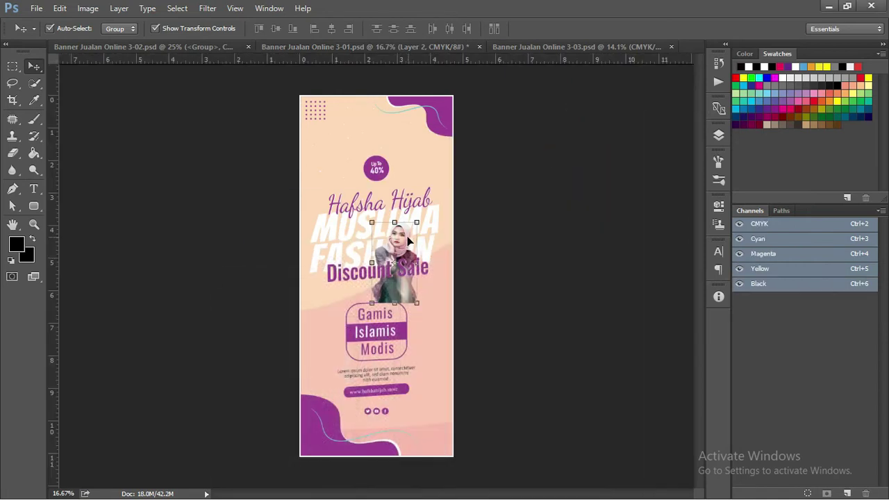
Scale the model to about 256% and position it over the MUSLIMA FASHION title.
drag(416, 222, 491, 136)
drag(437, 161, 385, 229)
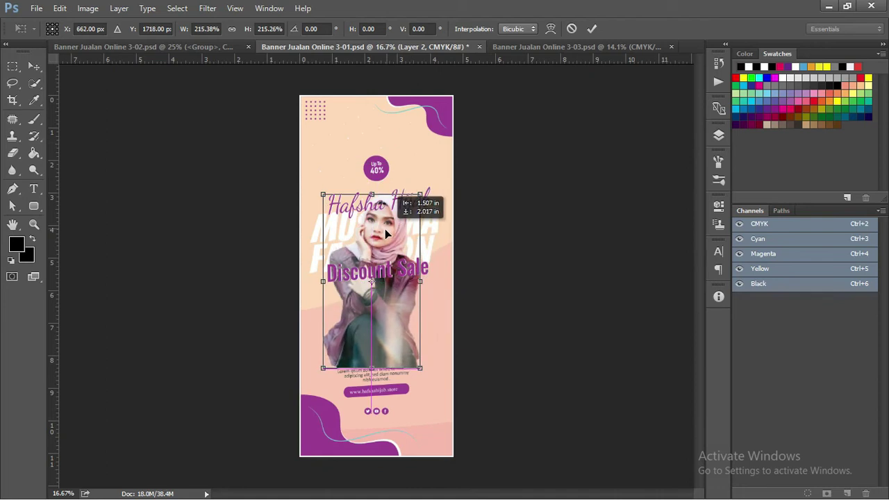
drag(420, 194, 430, 176)
mouse_move(403, 228)
mouse_down()
mouse_move(395, 252)
mouse_move(385, 249)
mouse_up()
key(Return)
scroll(388, 245, up, 1)
Select the model layer, show the Layers panel and toggle MUSLIMA FASHION's visibility off and on.
scroll(388, 244, up, 1)
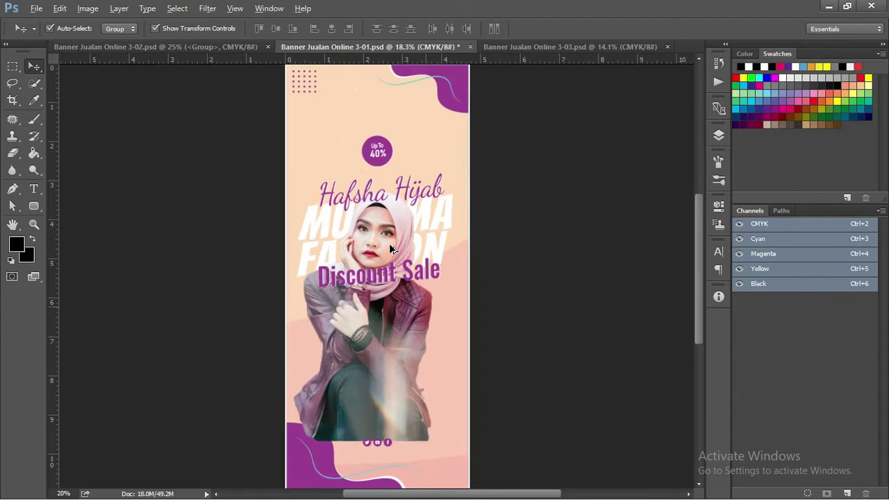
scroll(389, 243, down, 2)
click(388, 243)
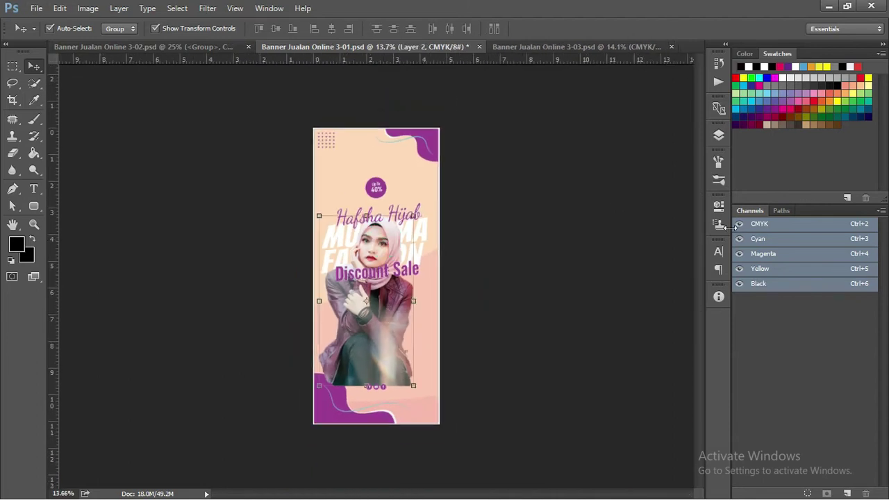
click(718, 135)
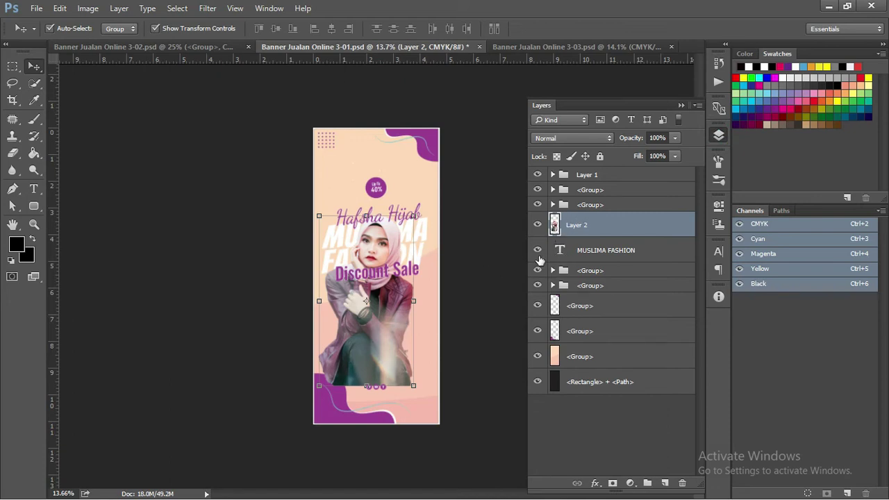
click(537, 250)
click(536, 250)
click(537, 250)
Duplicate Layer 2 with Ctrl+J and reselect the original Layer 2.
key(ctrl+j)
click(573, 250)
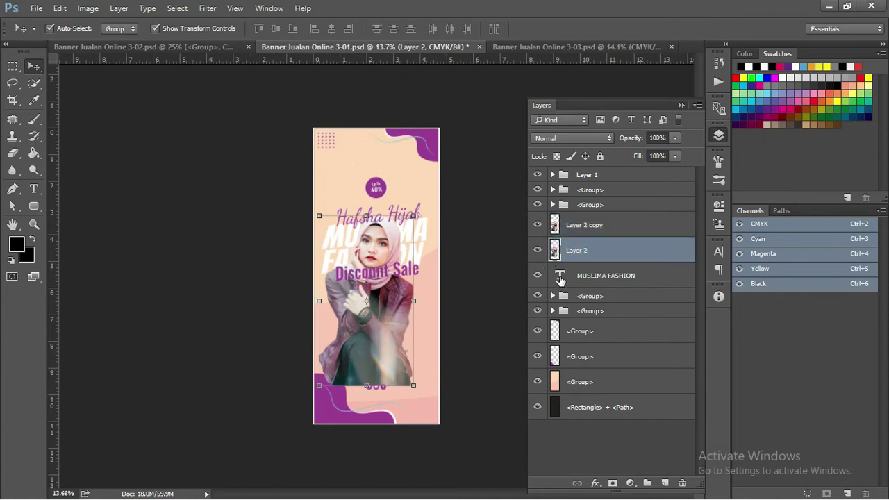
key(ctrl)
Load the MUSLIMA FASHION letters as a selection and add it as Layer 2's mask.
ctrl+click(561, 278)
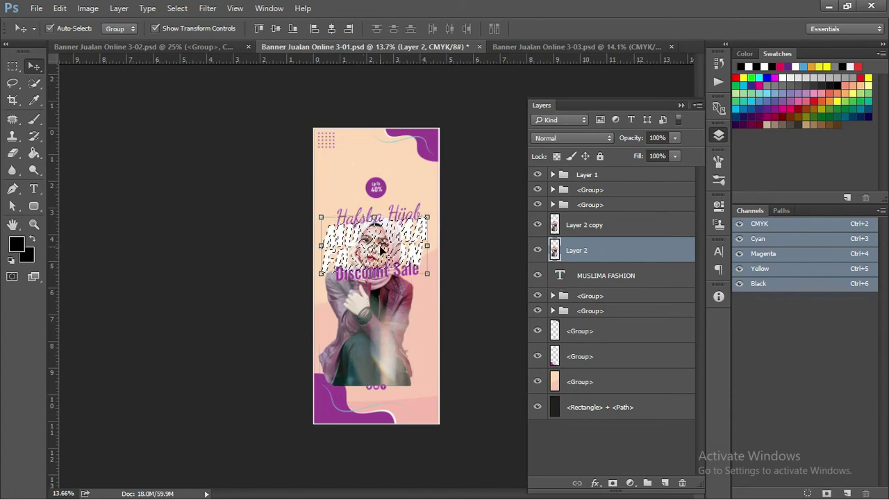
scroll(380, 250, up, 2)
scroll(381, 247, up, 2)
scroll(379, 240, up, 3)
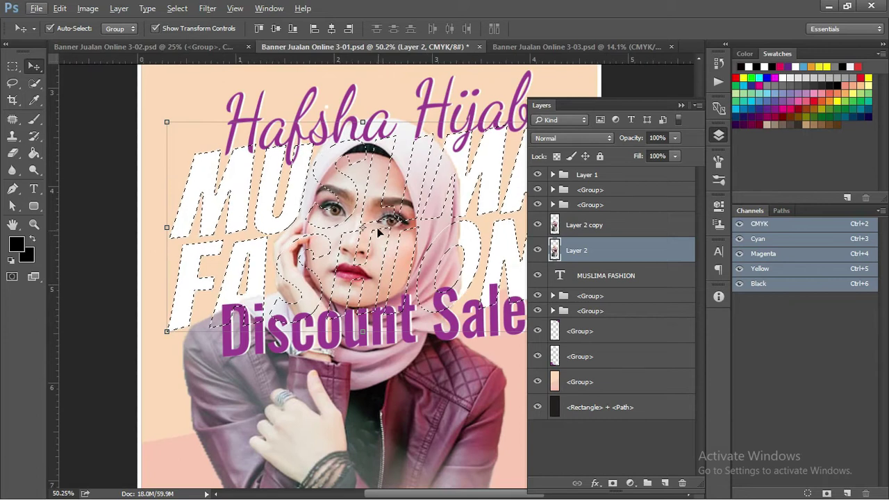
scroll(379, 233, down, 1)
scroll(379, 232, down, 2)
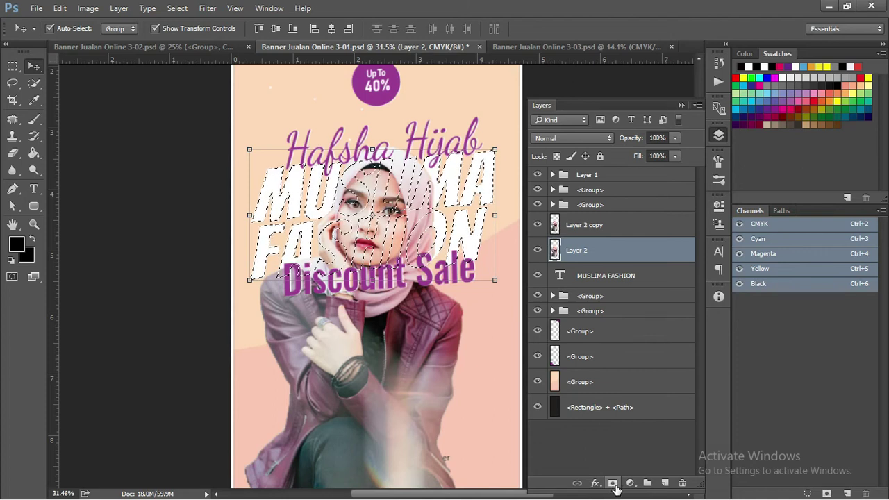
click(612, 484)
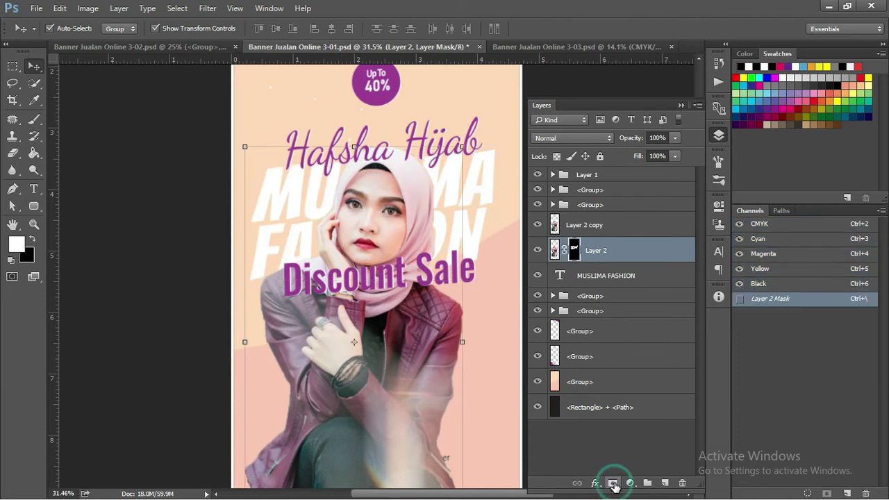
Hide Layer 2 copy to check the masked title, then show it again.
click(538, 225)
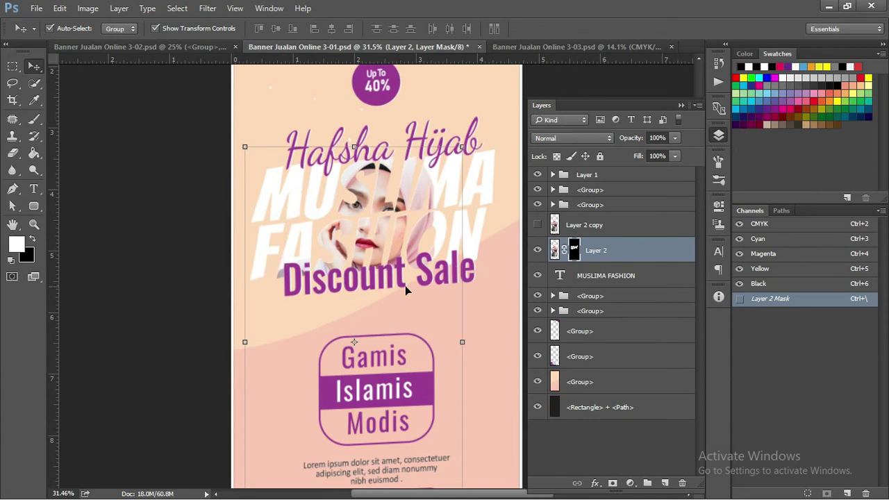
scroll(410, 295, down, 1)
scroll(430, 305, down, 1)
scroll(432, 291, up, 1)
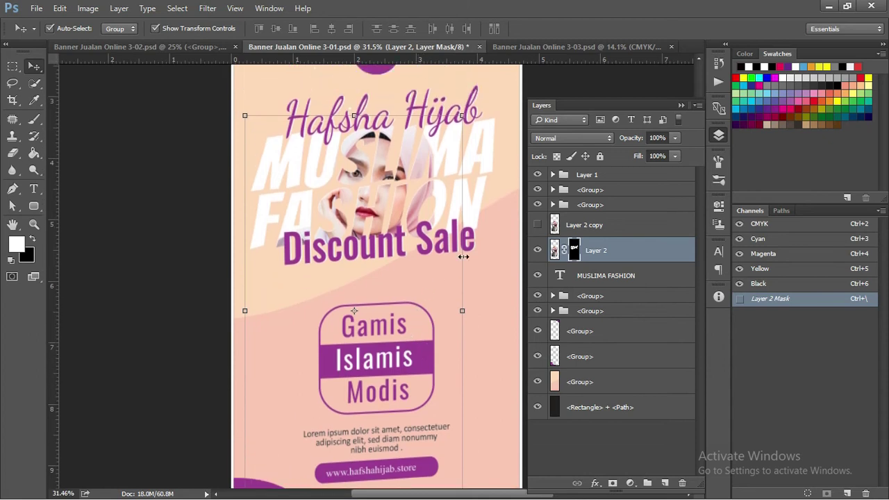
click(538, 225)
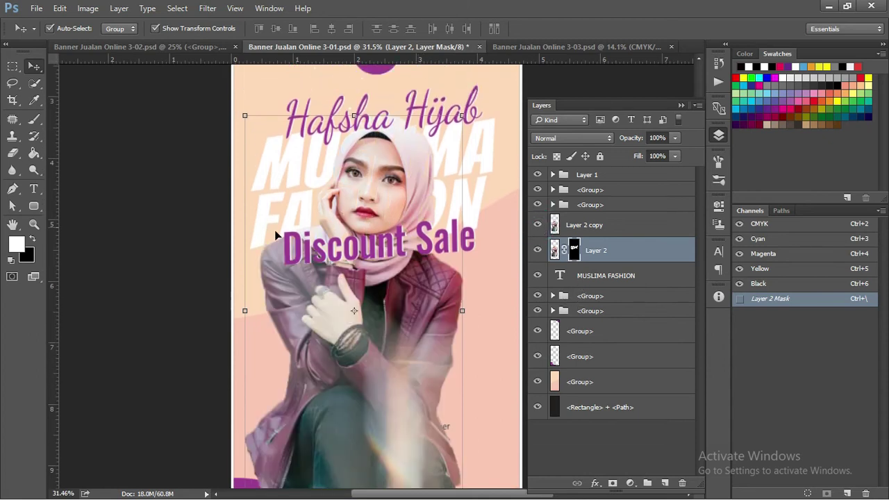
scroll(368, 254, down, 1)
alt+scroll(368, 254, down, 1)
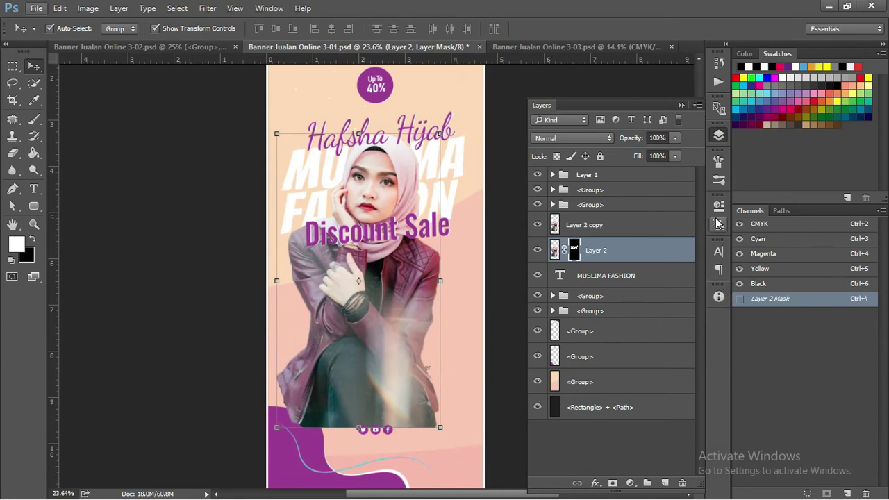
Try a lower opacity on Layer 2 using its Opacity slider.
scroll(672, 171, up, 1)
click(686, 141)
click(674, 138)
drag(633, 157, 614, 157)
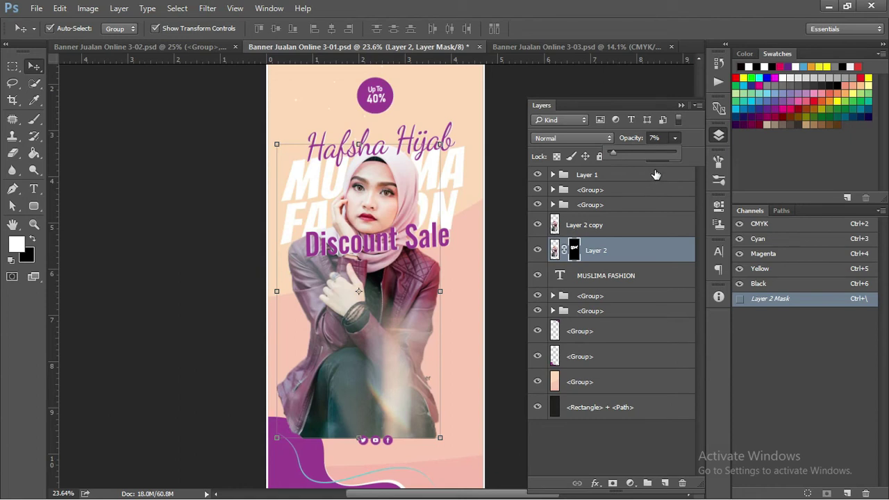
Fade Layer 2 copy down to 26% opacity.
click(614, 225)
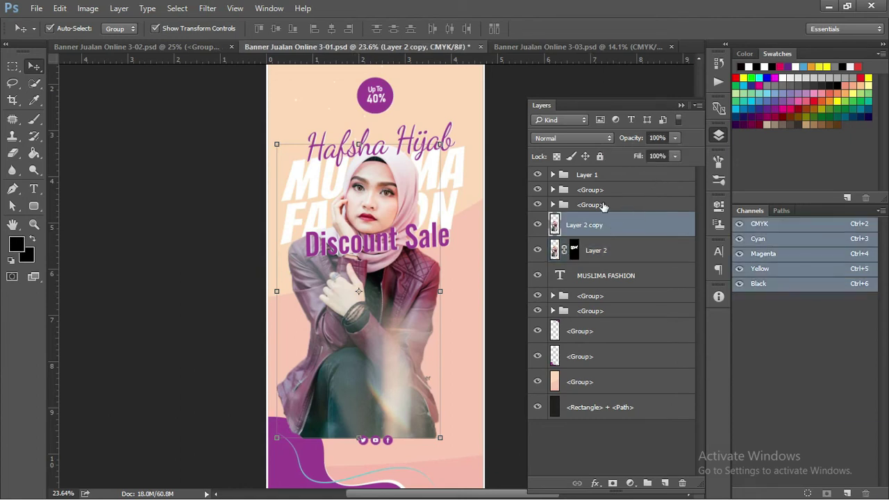
click(673, 138)
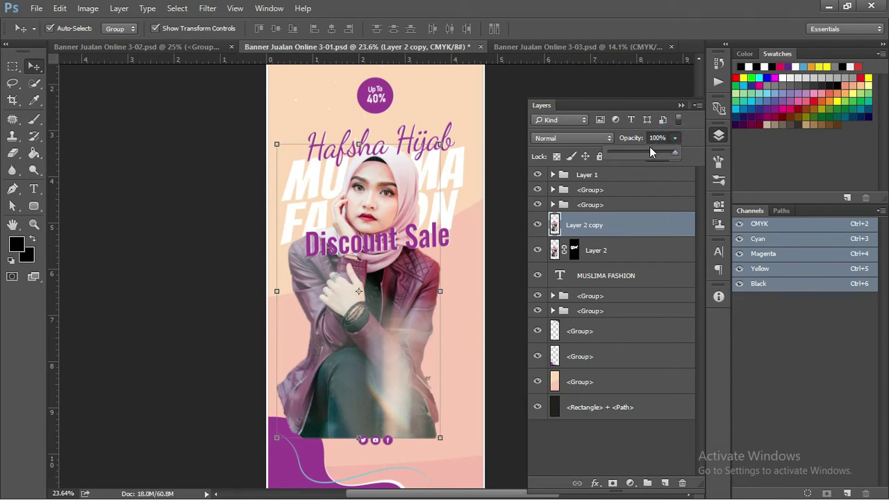
drag(650, 149, 627, 153)
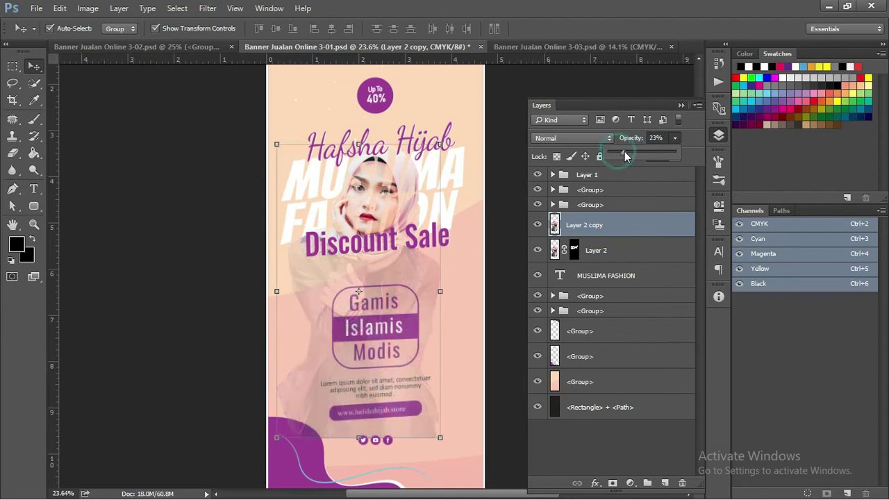
drag(625, 151, 627, 151)
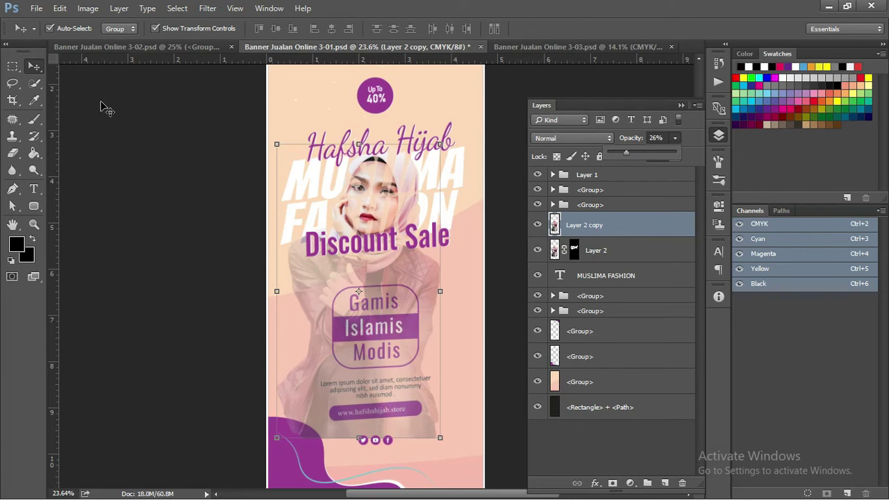
alt+scroll(347, 226, up, 3)
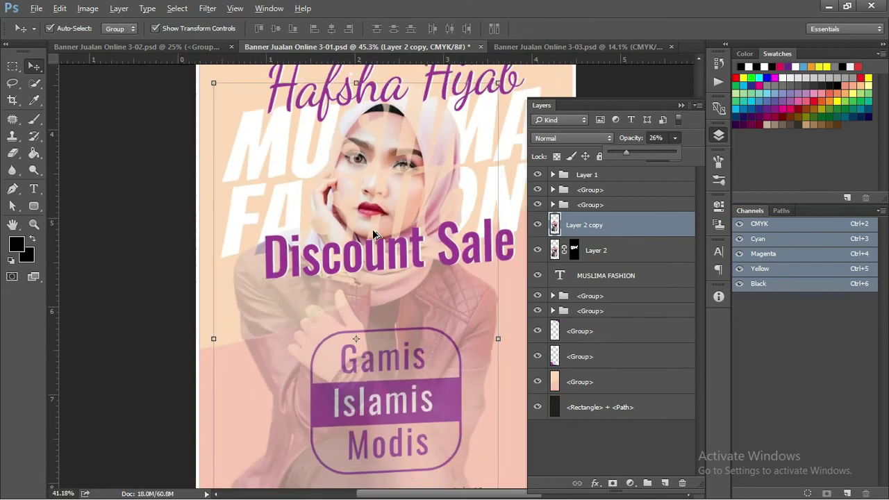
alt+scroll(375, 229, down, 1)
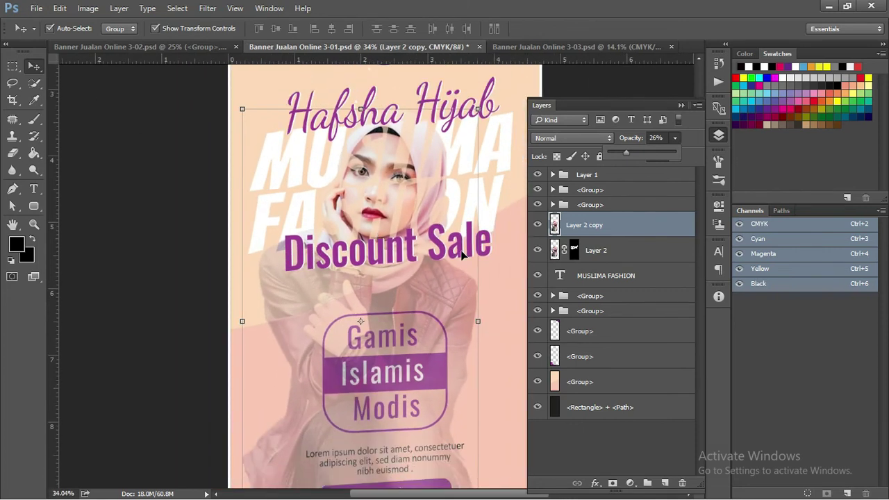
Outline the title area between Hafsha Hijab and Discount Sale with the Polygonal Lasso.
click(11, 82)
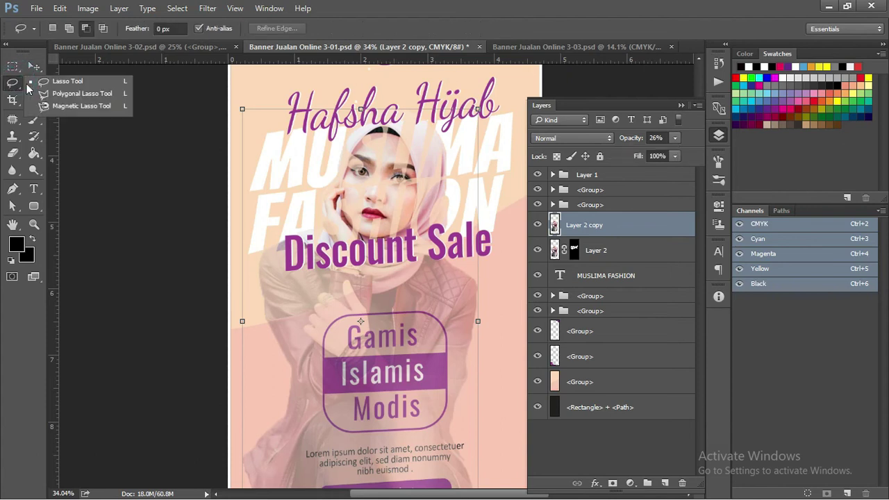
click(33, 96)
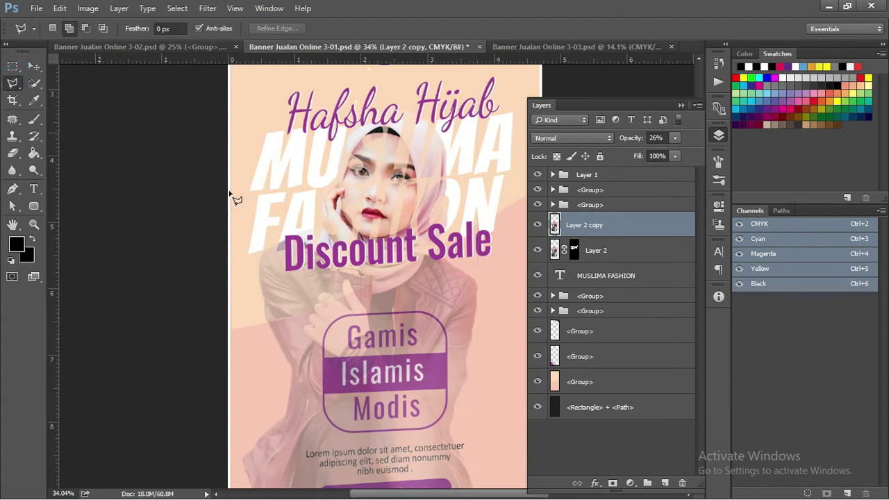
click(251, 254)
click(277, 250)
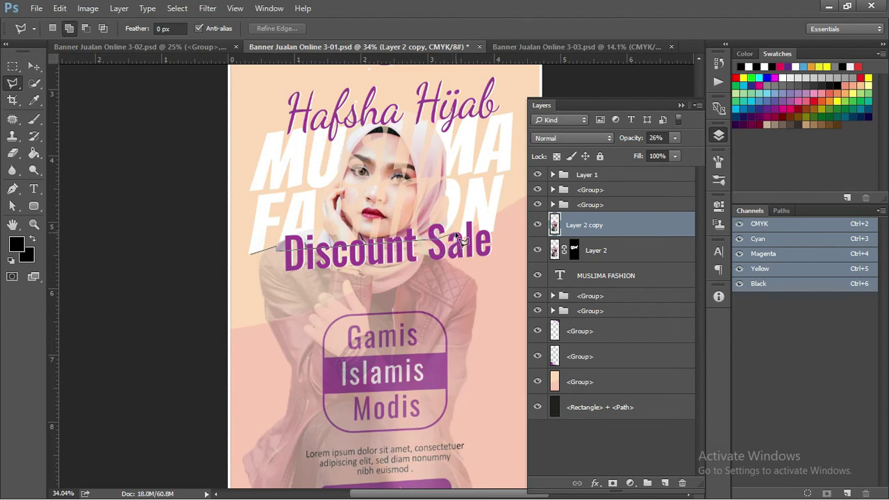
click(461, 237)
click(529, 247)
click(526, 88)
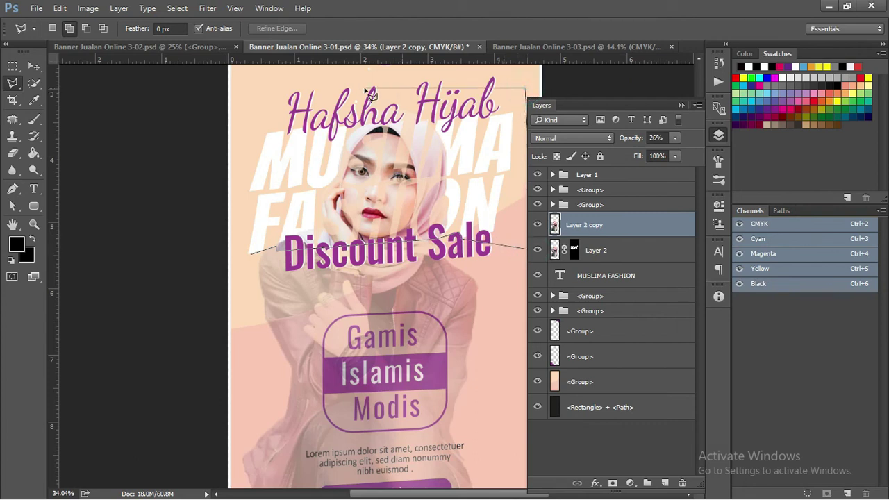
click(242, 129)
click(230, 189)
click(244, 252)
scroll(267, 212, down, 3)
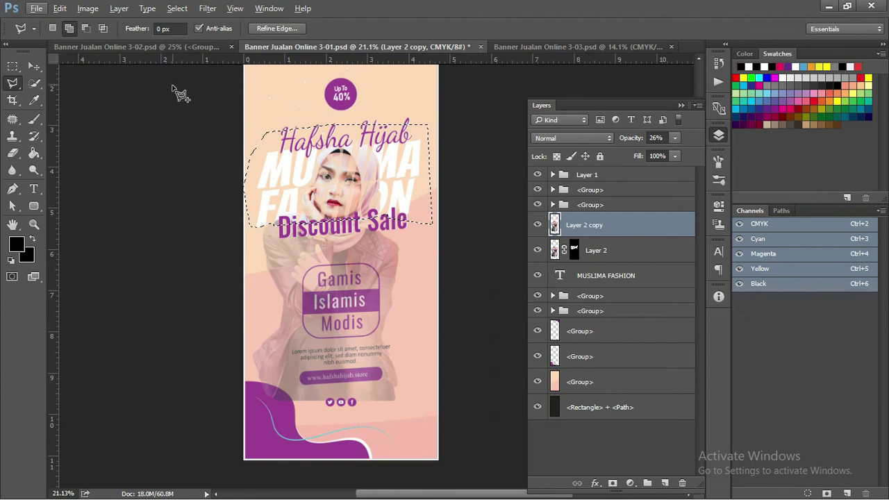
Invert the selection, delete the faded copy outside the title area, and deselect.
click(176, 10)
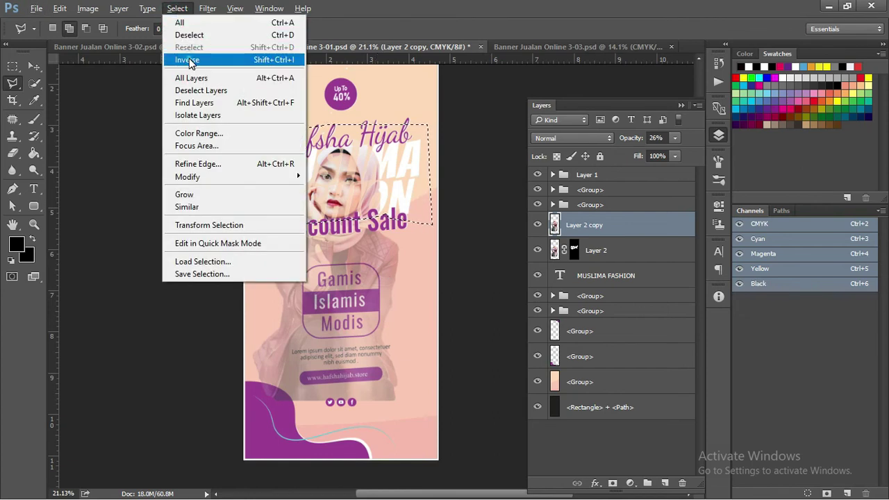
click(188, 60)
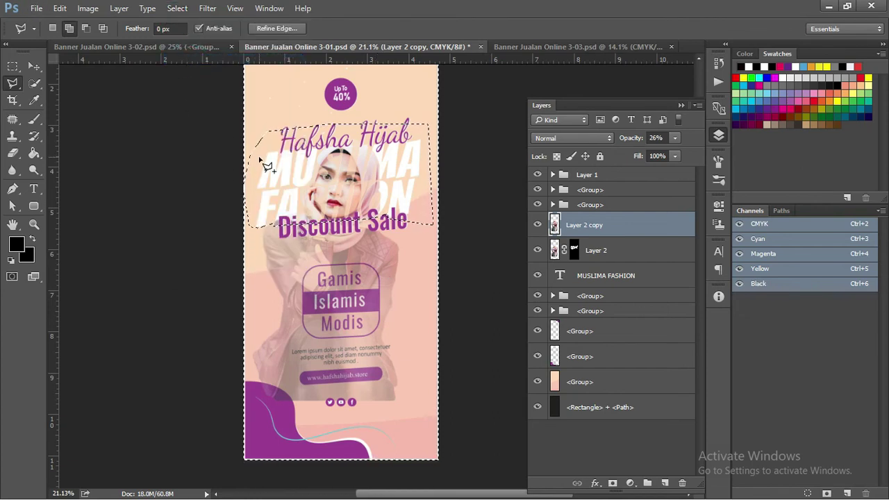
key(Delete)
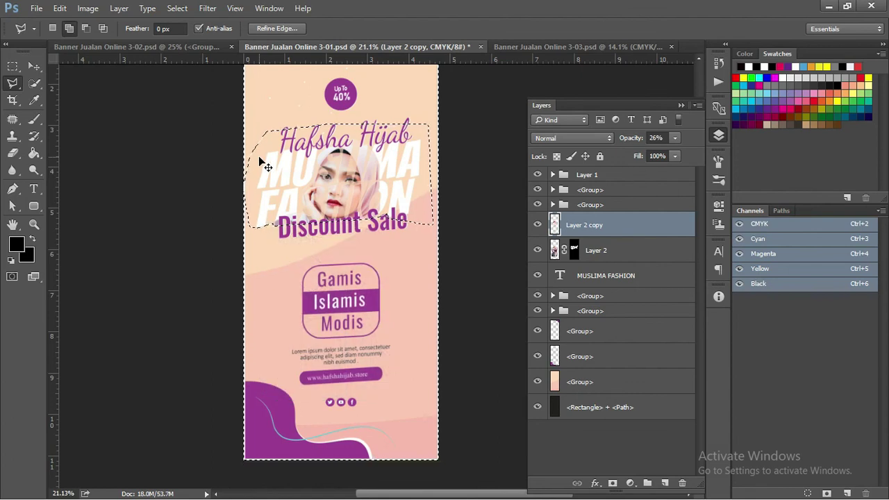
key(ctrl+d)
click(675, 137)
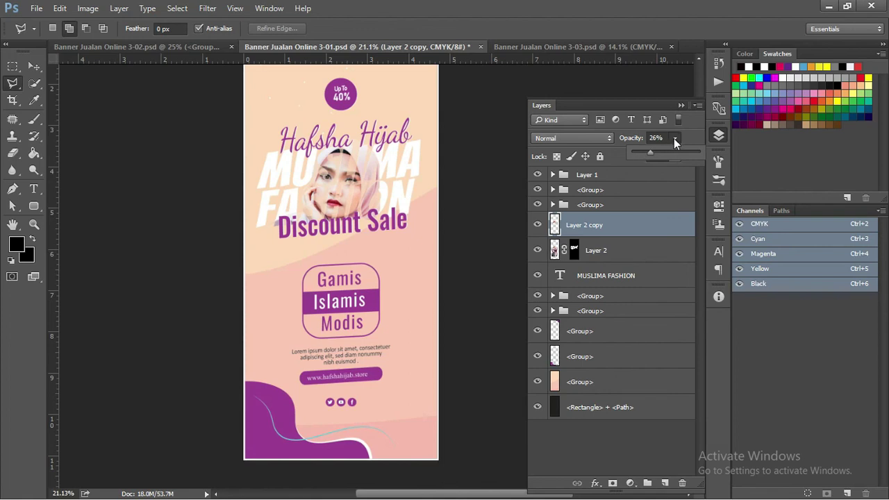
Adjust Layer 2 copy's Opacity slider up and down, settling at 19%.
click(673, 138)
click(674, 141)
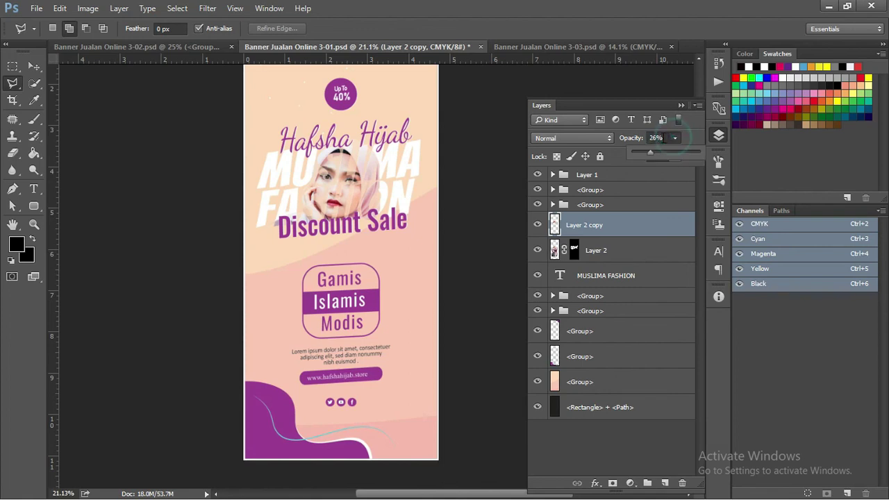
click(673, 141)
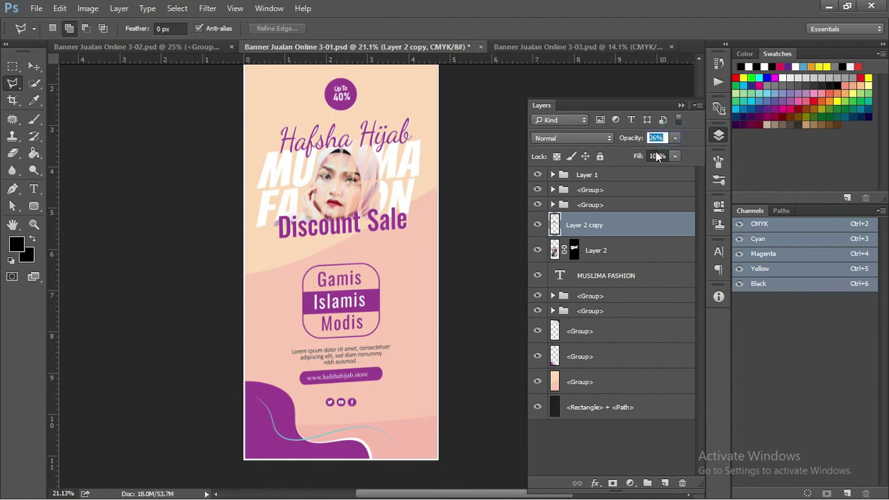
click(674, 138)
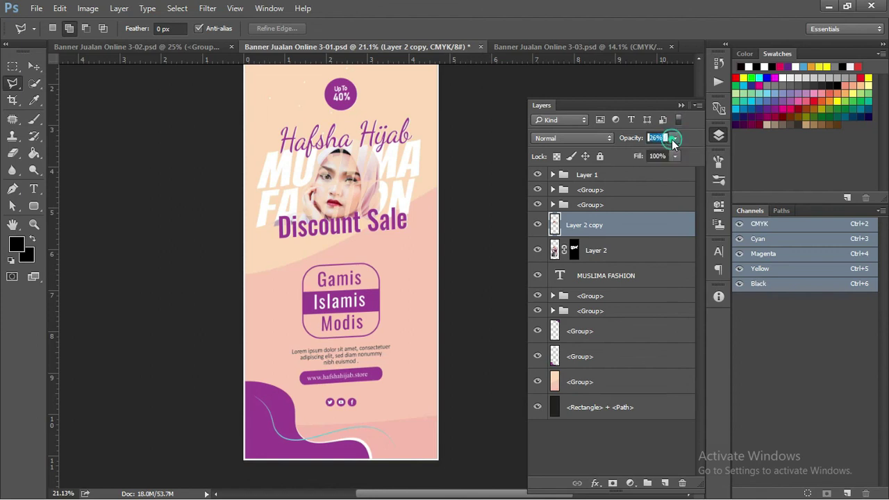
click(673, 141)
drag(660, 151, 668, 152)
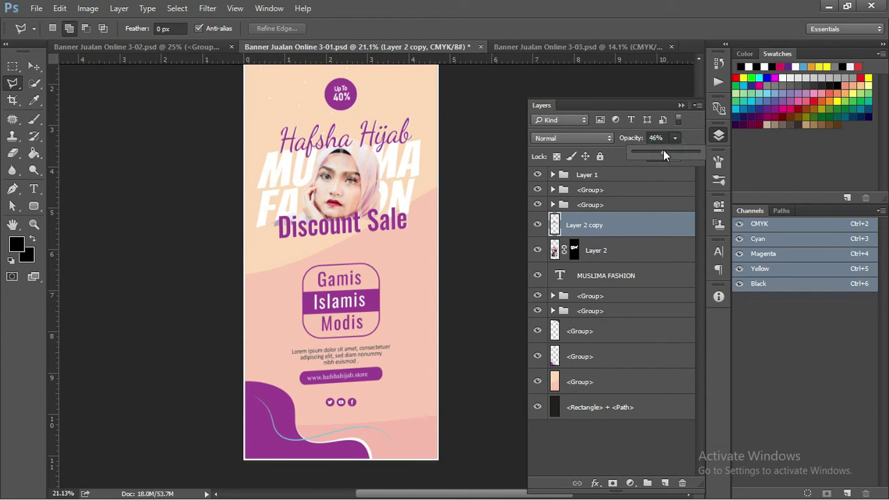
drag(662, 151, 655, 153)
drag(650, 152, 645, 152)
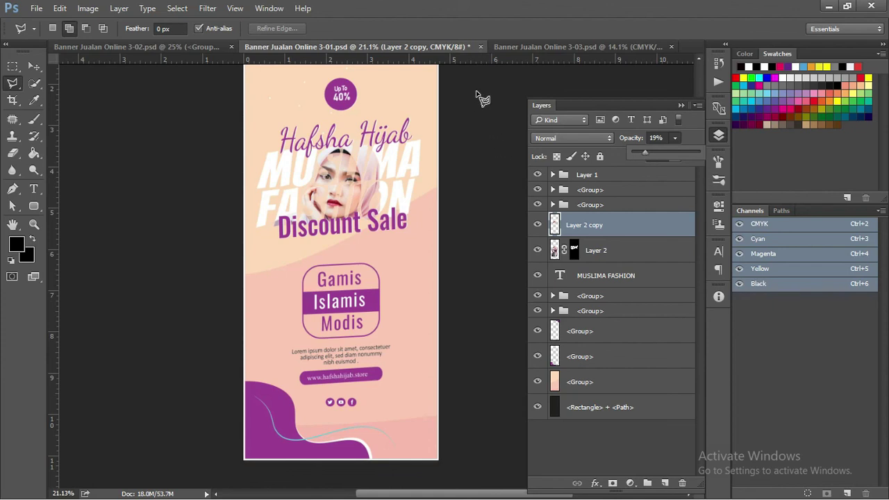
Select the Move tool, check the 3-02 and 3-01 banners, then close the 3-03 document.
click(34, 66)
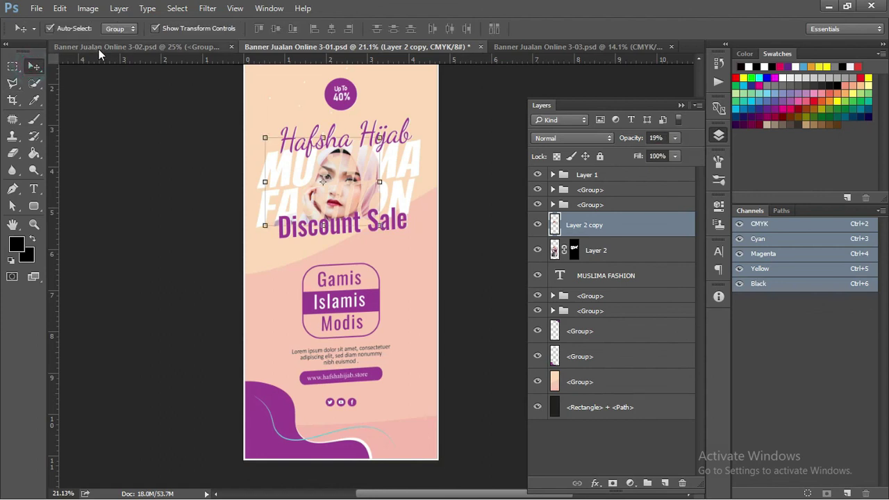
click(100, 47)
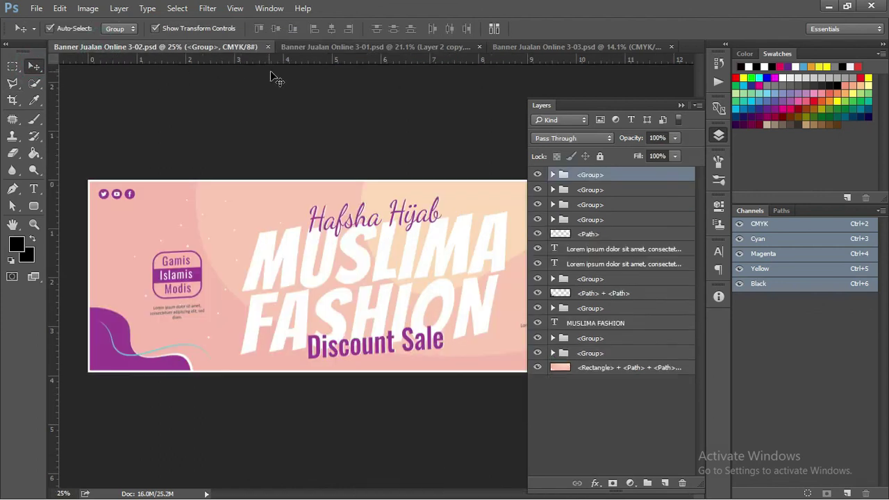
click(308, 47)
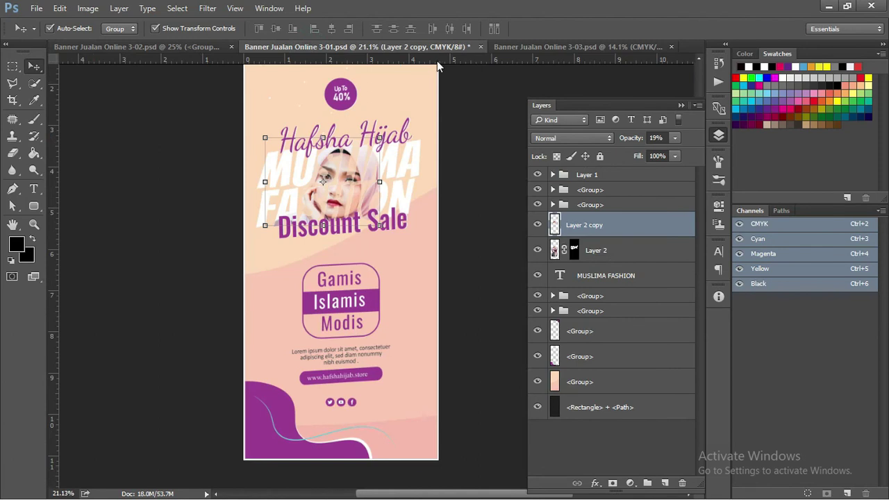
click(630, 47)
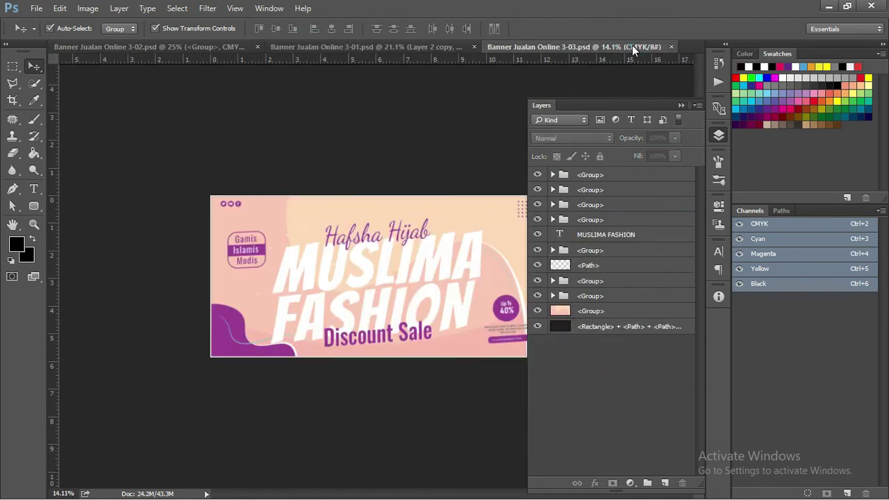
click(671, 46)
Start File > Close All, then dismiss the save-changes prompt so the 3-01 and 3-02 banners stay open.
click(37, 8)
click(63, 115)
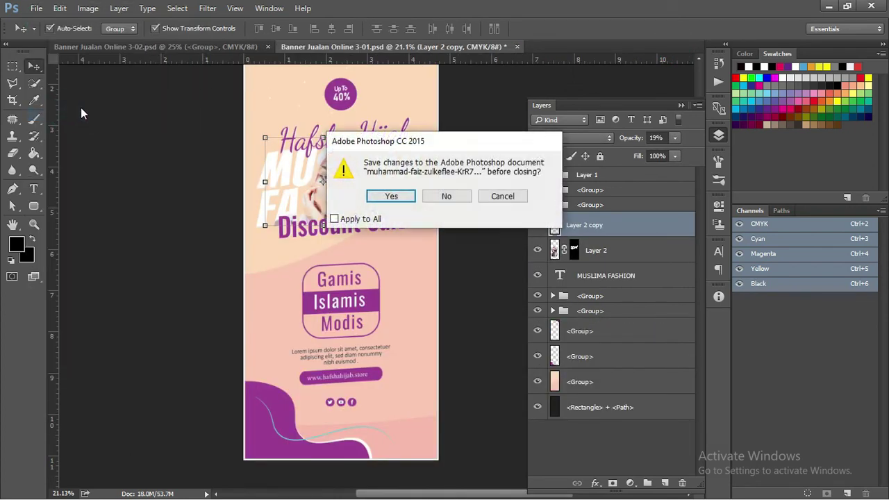
click(335, 219)
click(425, 199)
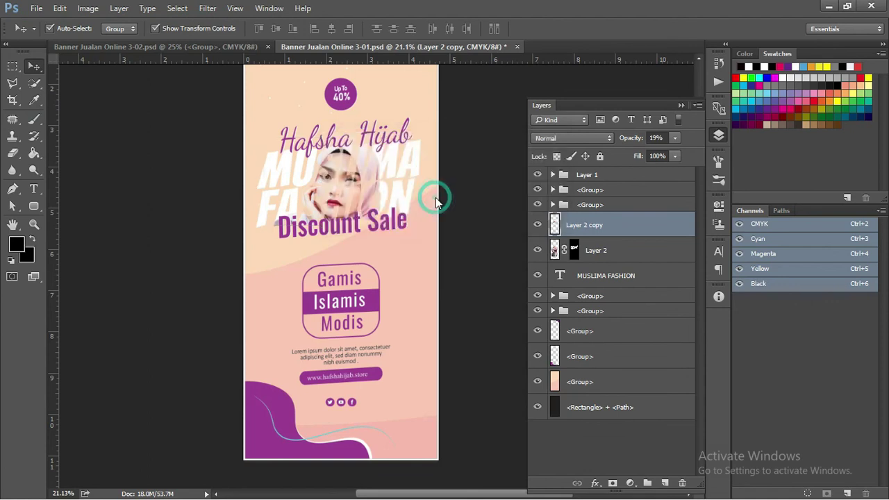